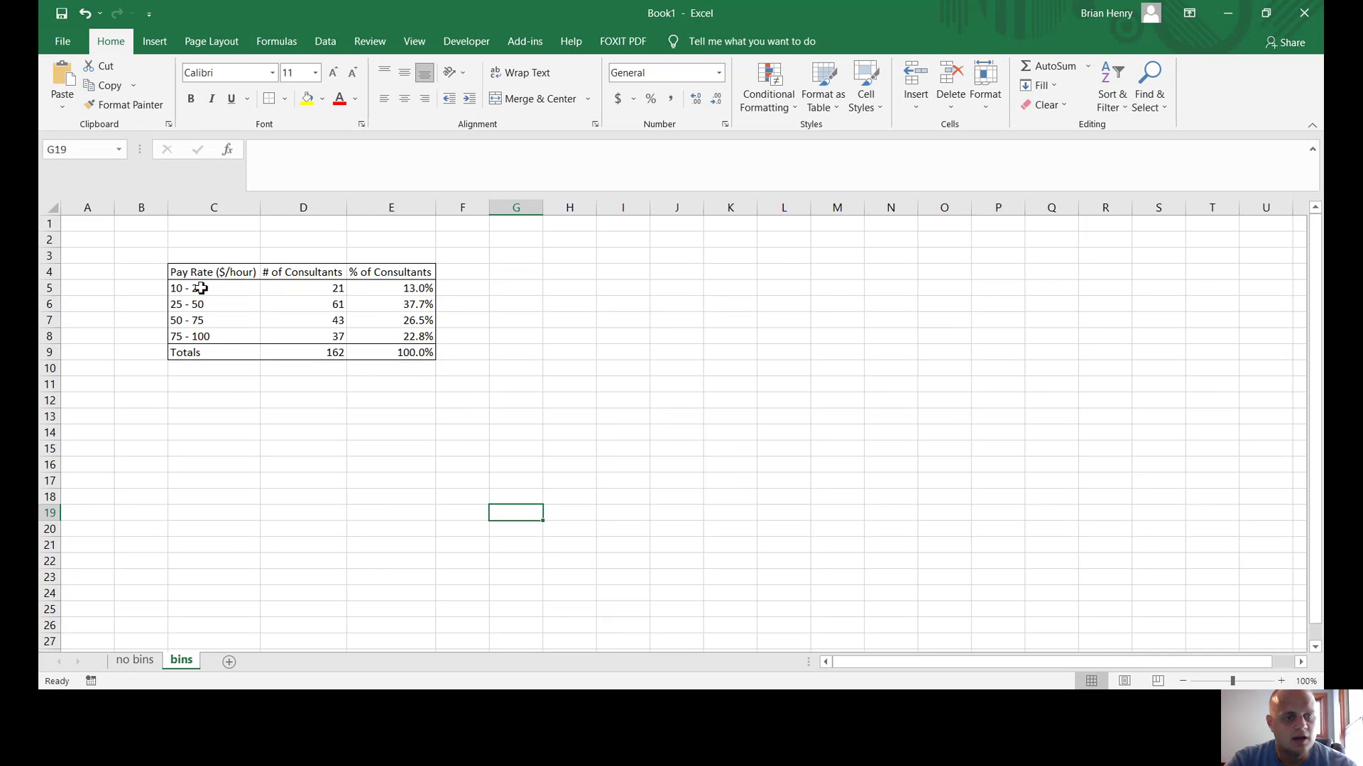
# Select pay rates and consultant counts C4:D8 and insert a 2-D clustered column chart.
pyautogui.moveTo(207, 271); pyautogui.dragTo(203, 356)
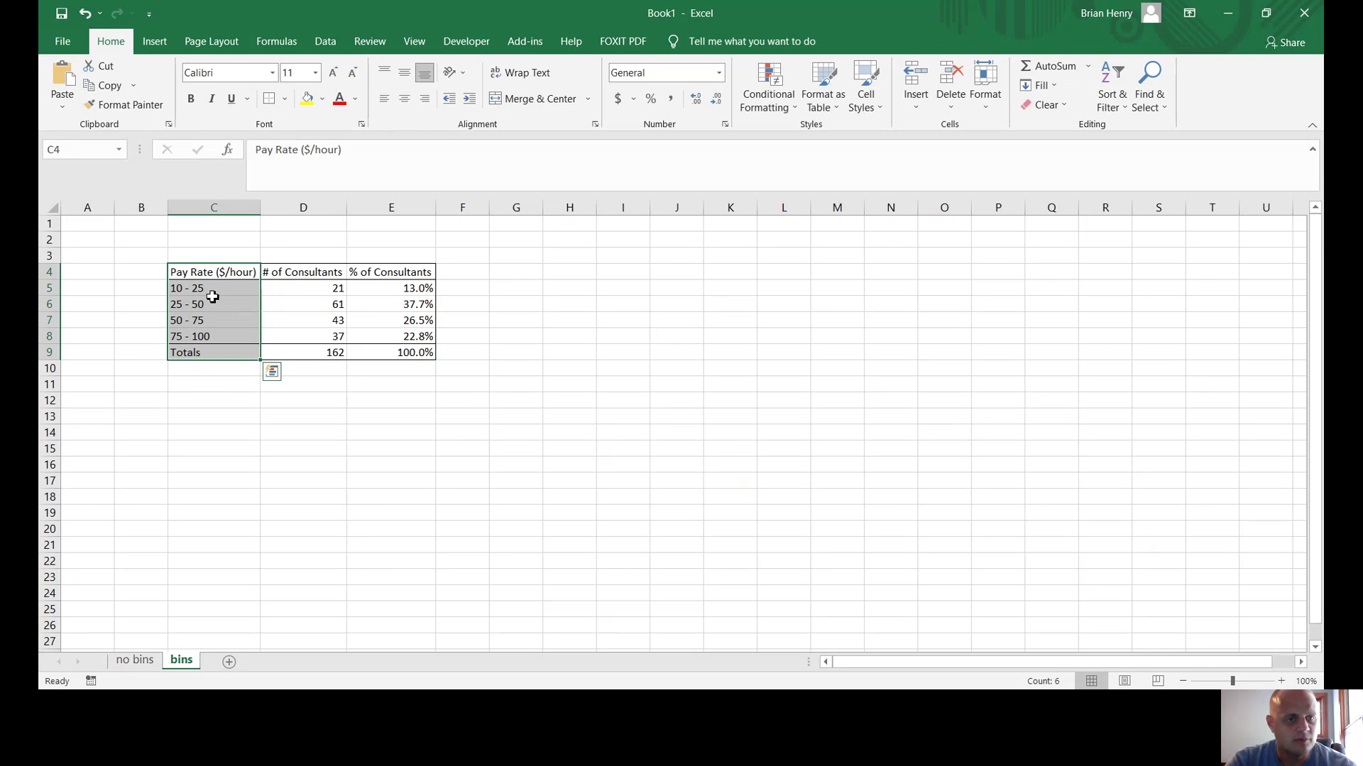
pyautogui.click(212, 296)
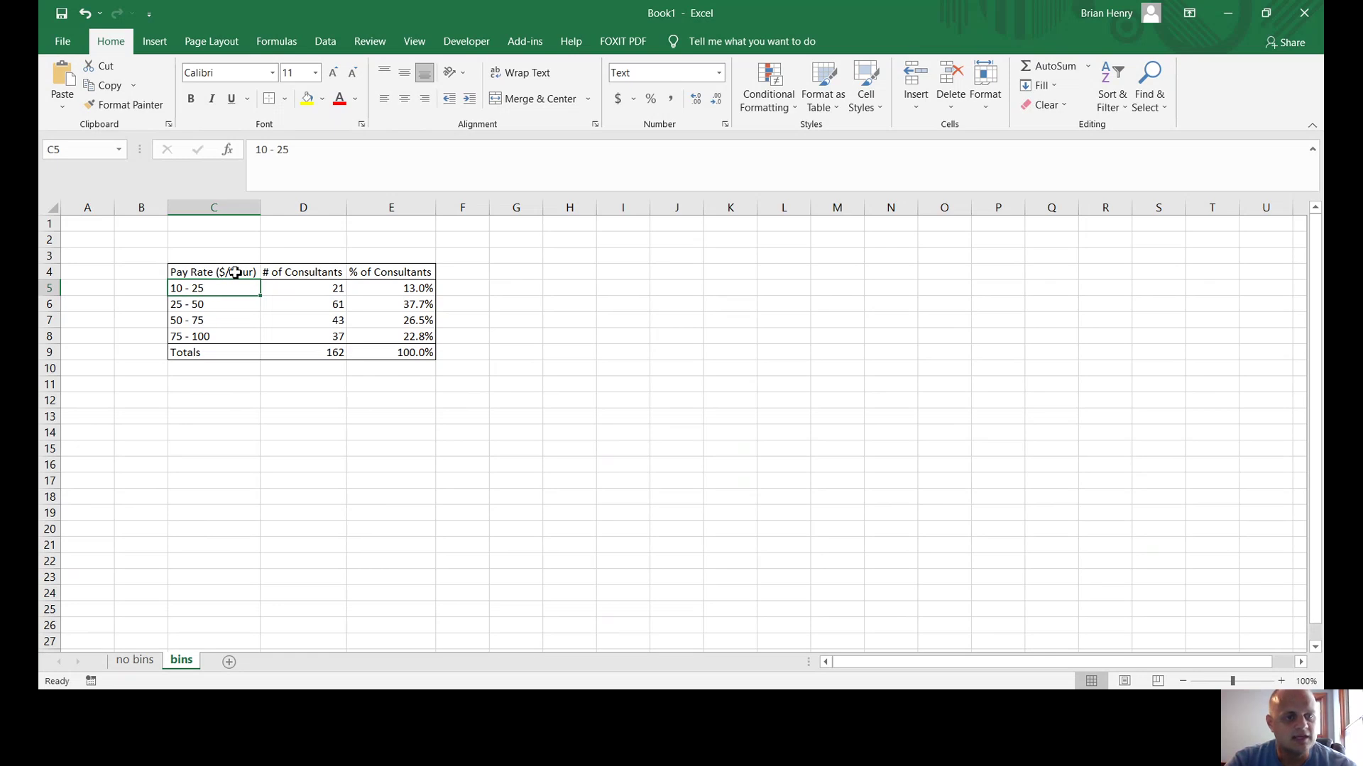
pyautogui.moveTo(227, 272); pyautogui.dragTo(307, 336)
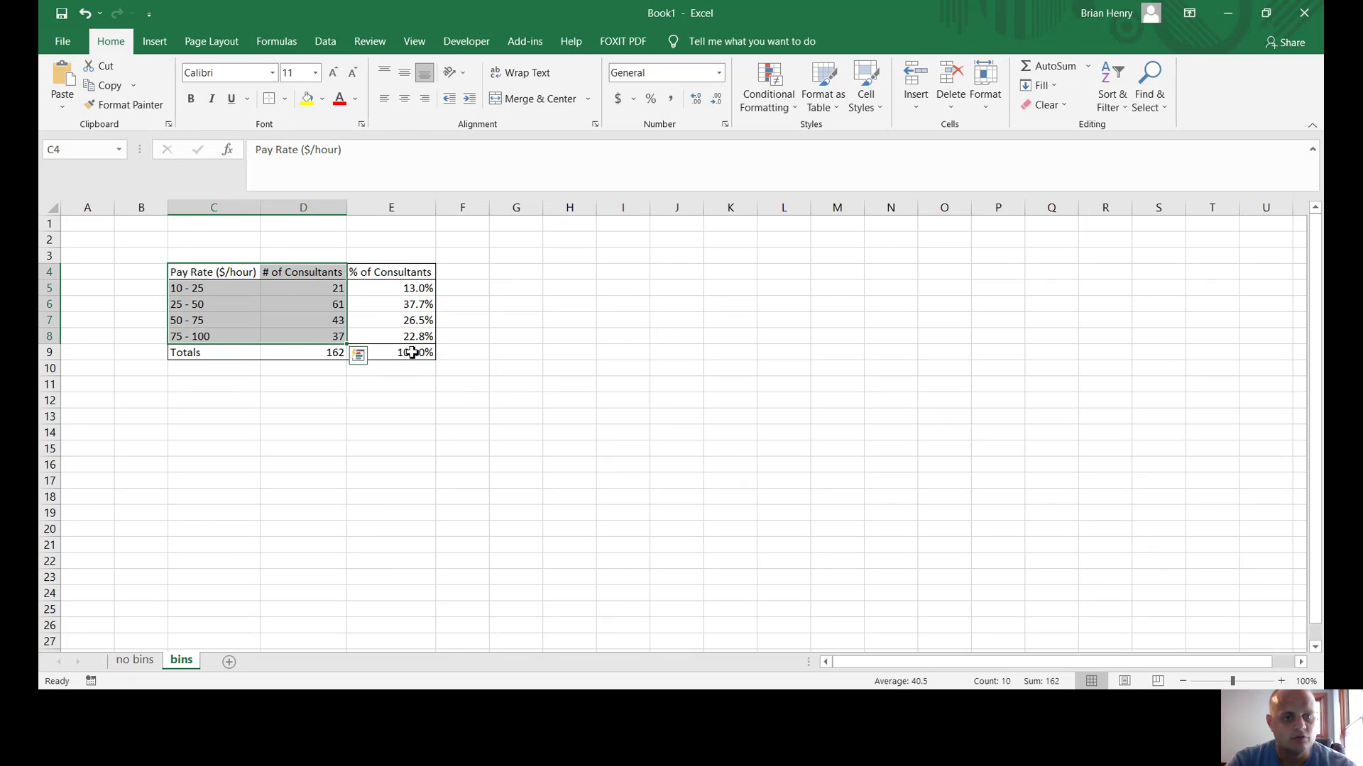
pyautogui.moveTo(326, 272); pyautogui.dragTo(317, 334)
pyautogui.moveTo(406, 269); pyautogui.dragTo(404, 334)
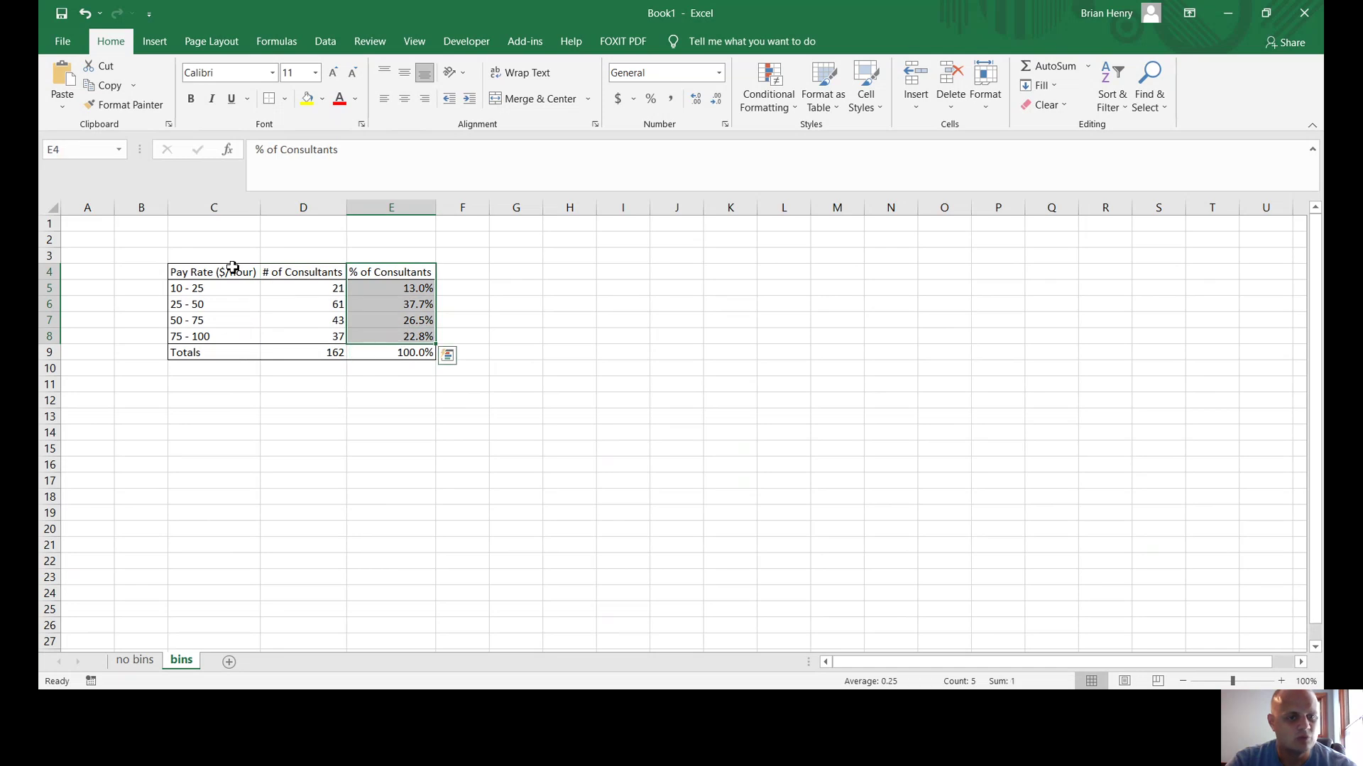
pyautogui.moveTo(228, 272); pyautogui.dragTo(308, 339)
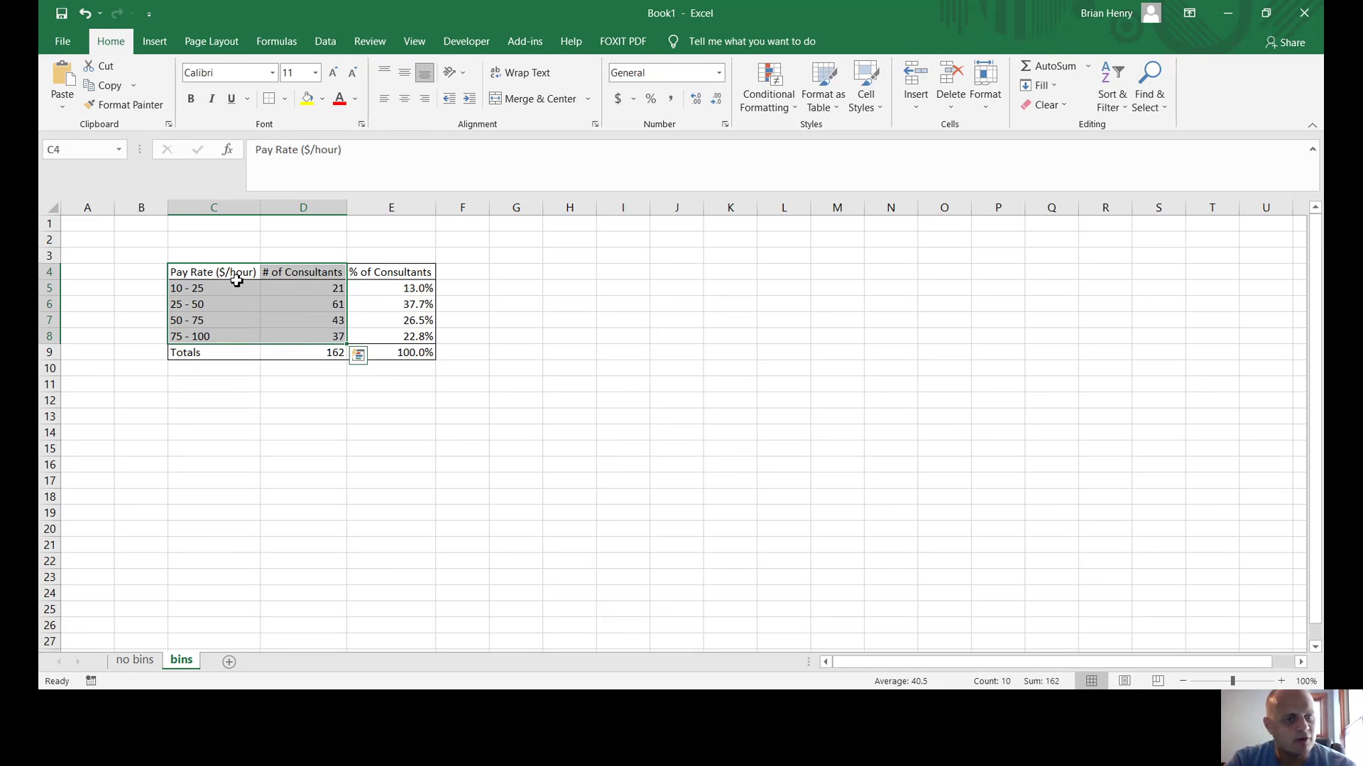
pyautogui.click(214, 273)
pyautogui.moveTo(235, 277); pyautogui.dragTo(297, 335)
pyautogui.click(164, 45)
pyautogui.click(554, 71)
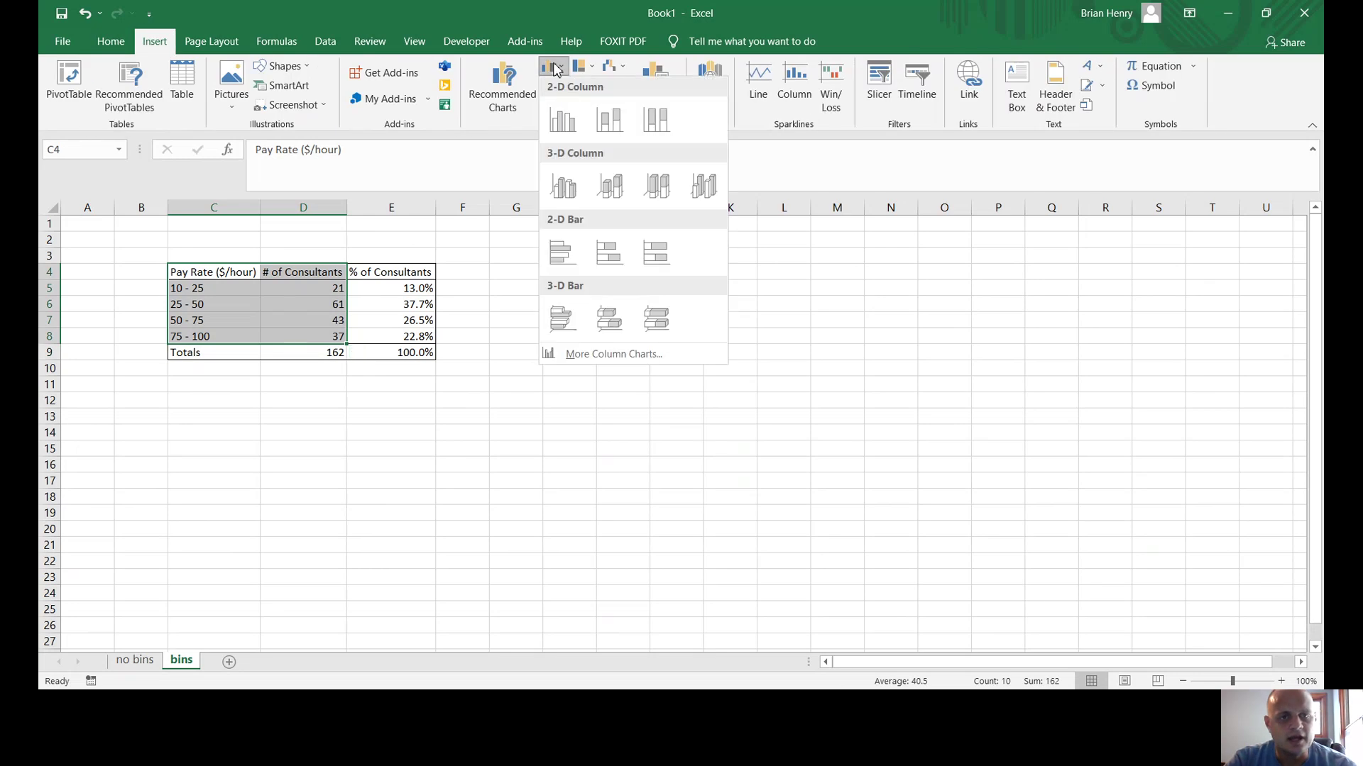
pyautogui.click(572, 128)
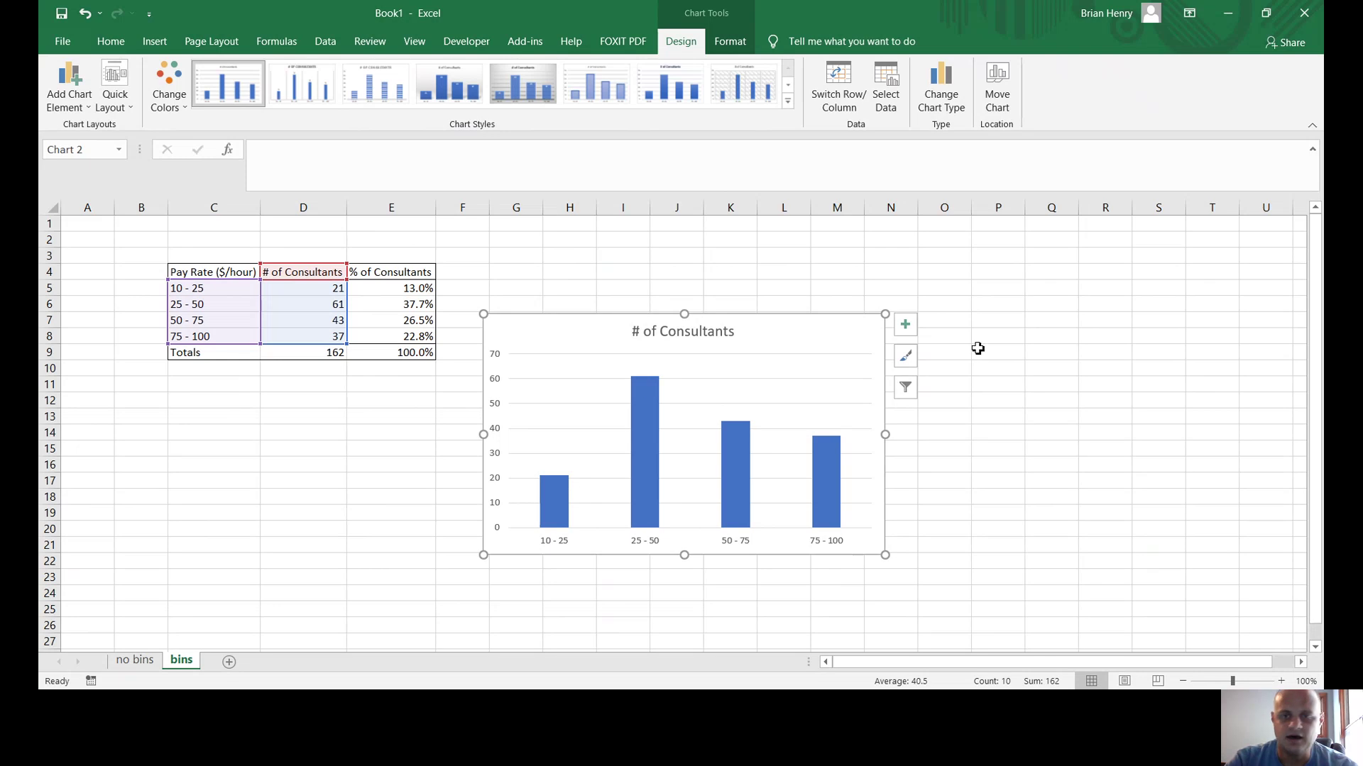
# Add data labels to the chart, then delete it and select pay-rate labels C4:C8.
pyautogui.click(905, 325)
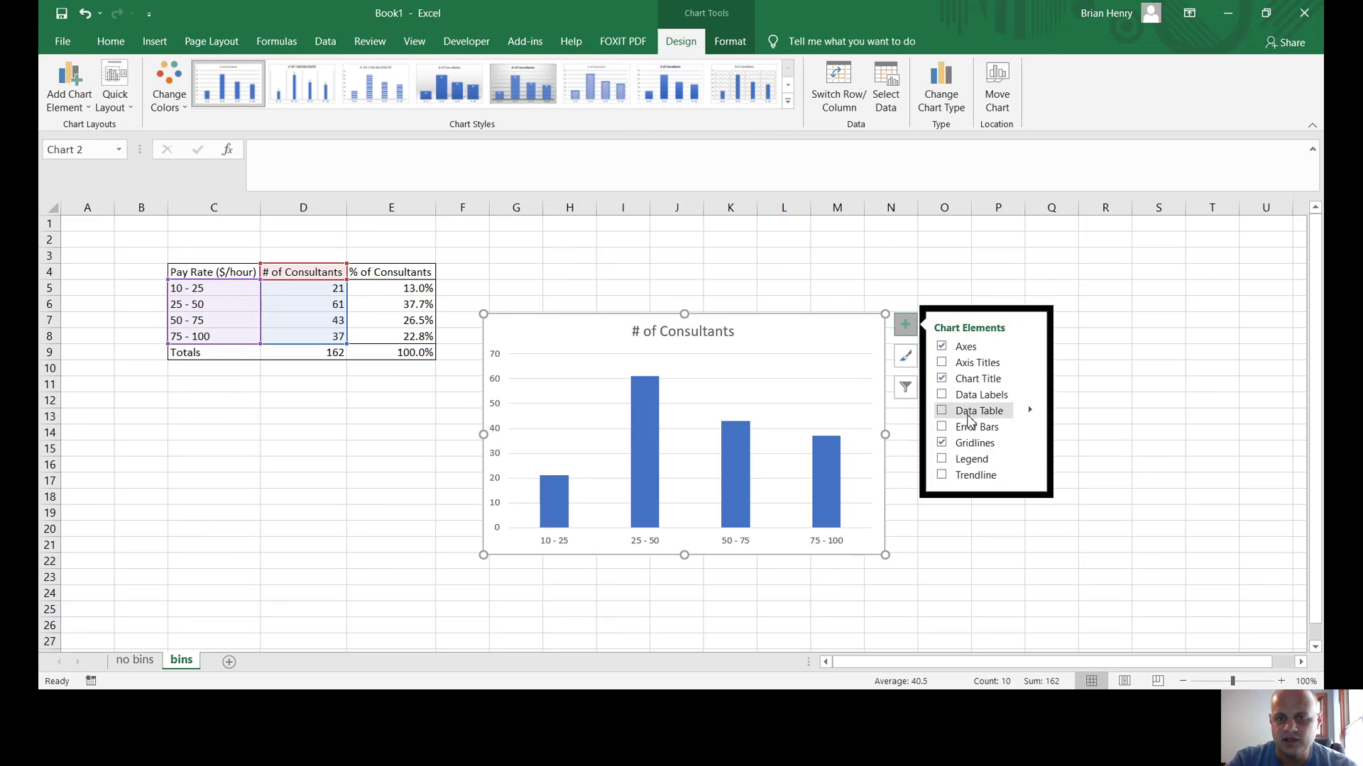
pyautogui.click(943, 396)
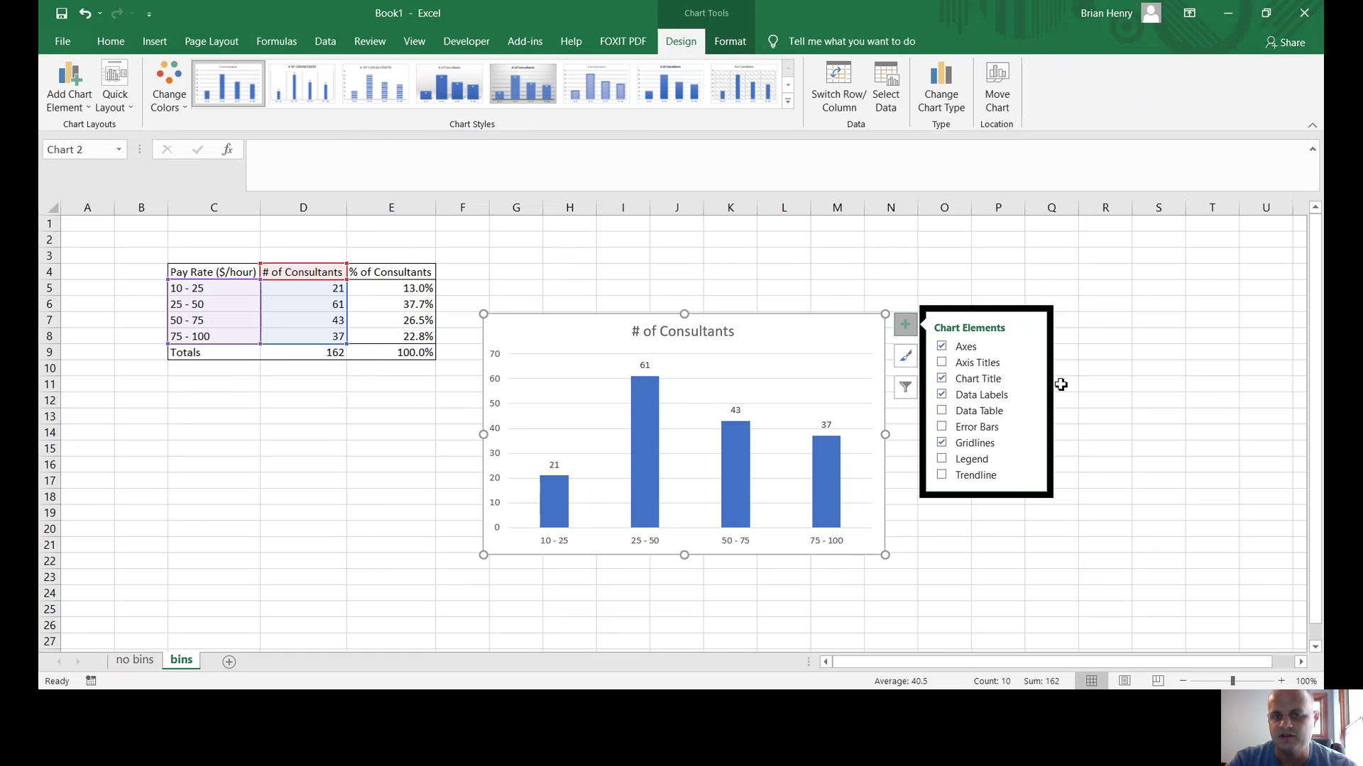
pyautogui.press('Delete')
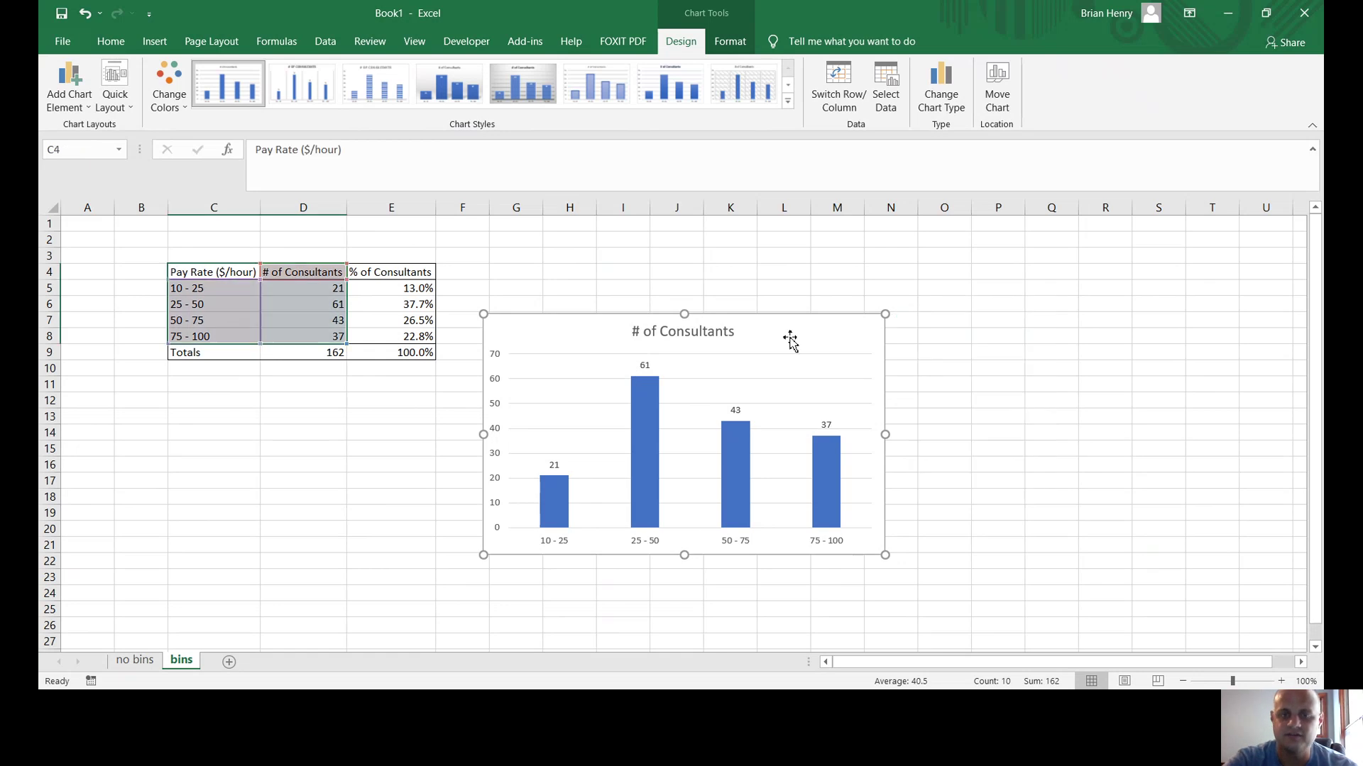
pyautogui.moveTo(195, 270); pyautogui.dragTo(195, 337)
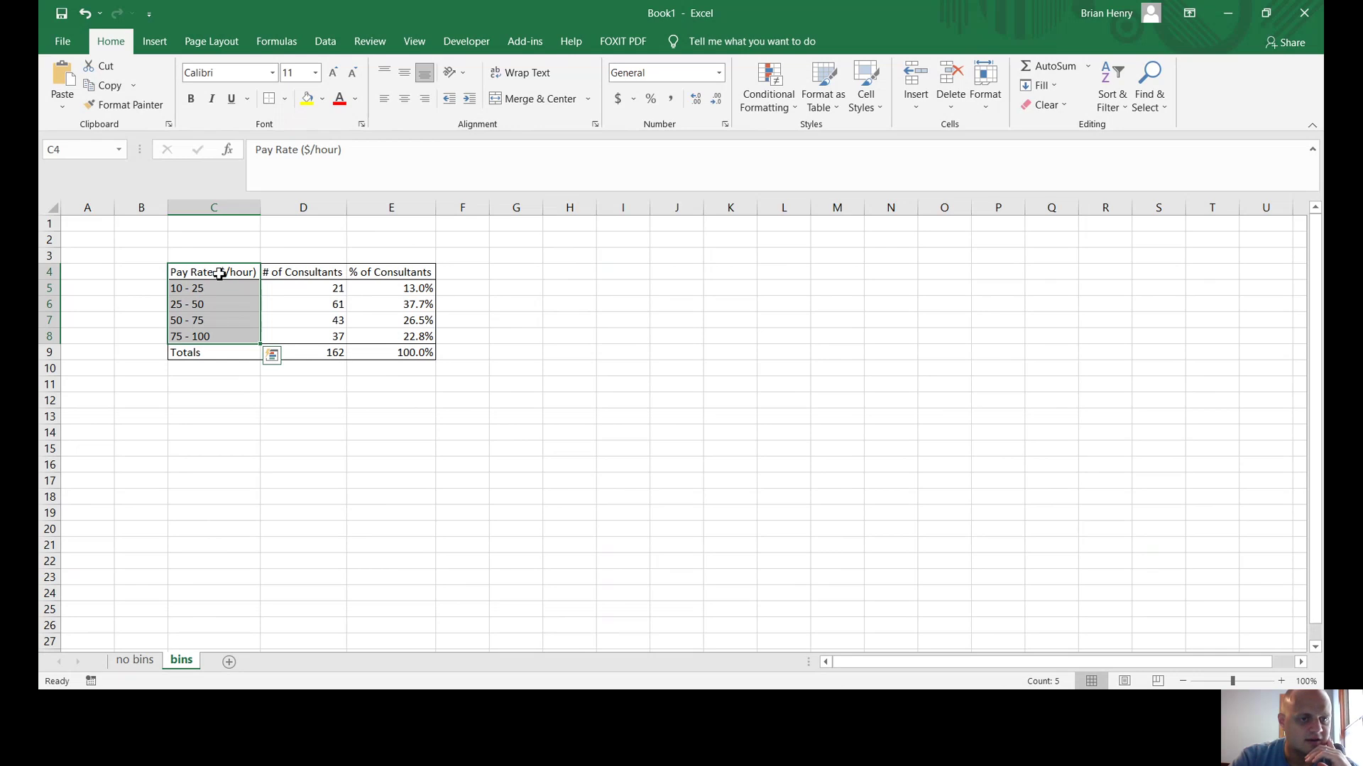
pyautogui.moveTo(219, 270); pyautogui.dragTo(215, 336)
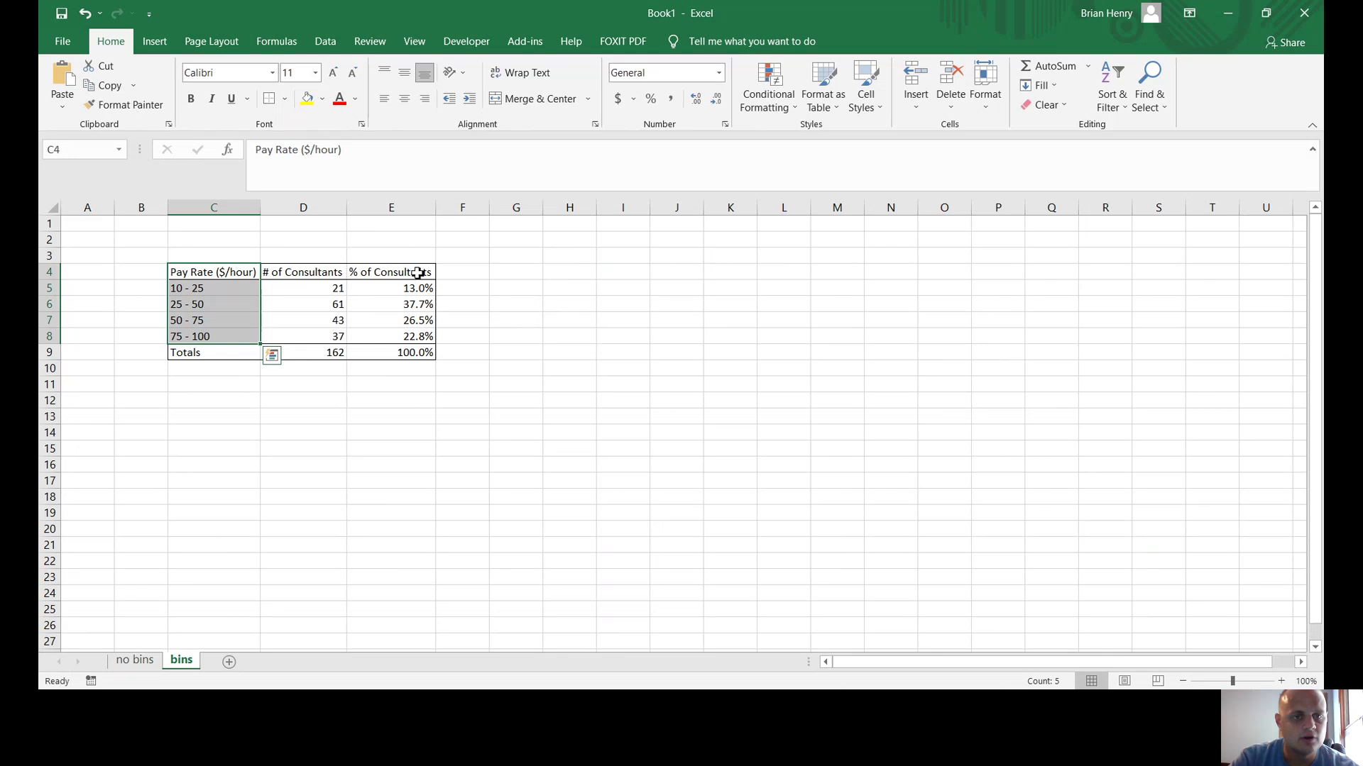
pyautogui.moveTo(418, 273); pyautogui.dragTo(413, 336)
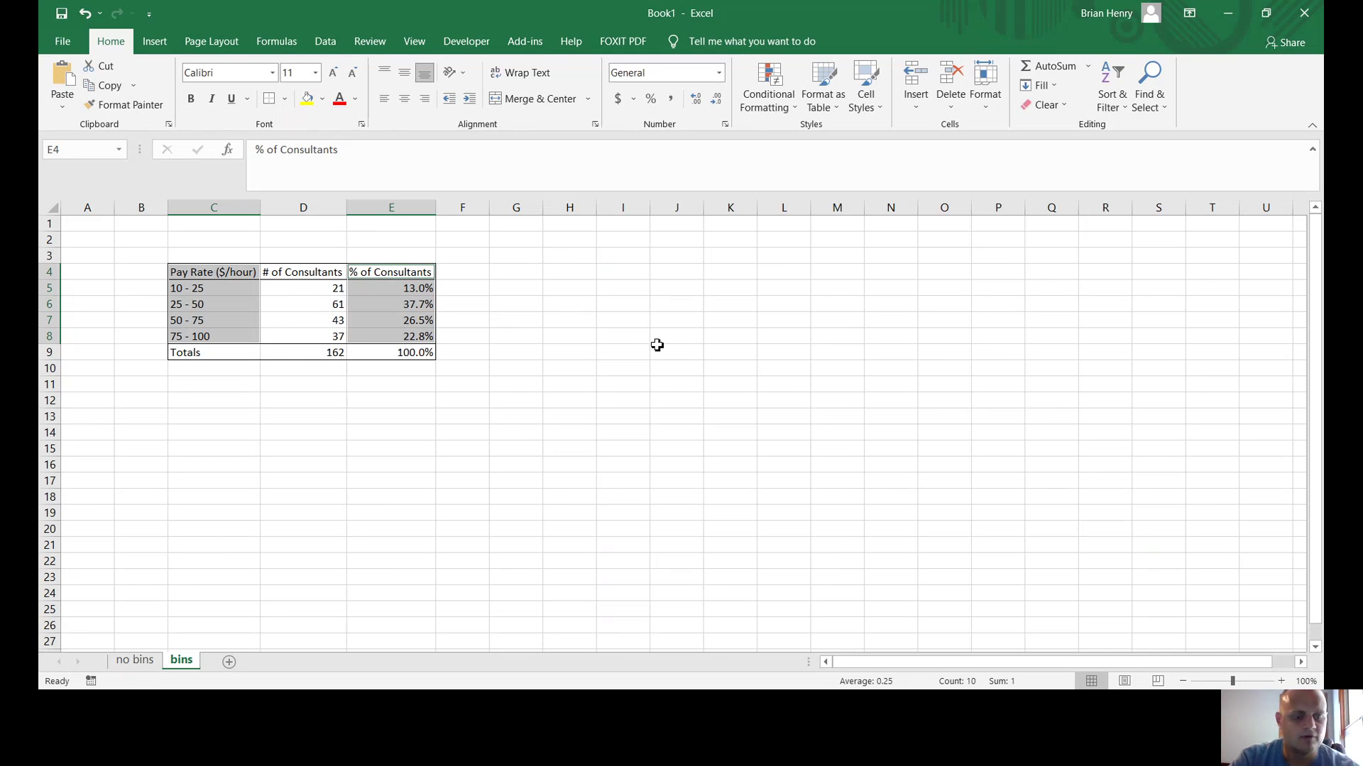
pyautogui.click(979, 366)
pyautogui.keyDown('ctrl'); pyautogui.click(526, 432); pyautogui.keyUp('ctrl')
pyautogui.keyDown('ctrl'); pyautogui.click(831, 497); pyautogui.keyUp('ctrl')
pyautogui.keyDown('ctrl'); pyautogui.click(998, 383); pyautogui.keyUp('ctrl')
pyautogui.click(588, 98)
pyautogui.keyDown('ctrl'); pyautogui.moveTo(694, 334); pyautogui.dragTo(731, 368); pyautogui.keyUp('ctrl')
pyautogui.keyDown('ctrl'); pyautogui.moveTo(837, 368); pyautogui.dragTo(837, 384); pyautogui.keyUp('ctrl')
pyautogui.keyDown('ctrl'); pyautogui.moveTo(721, 449); pyautogui.dragTo(781, 433); pyautogui.keyUp('ctrl')
pyautogui.keyDown('ctrl'); pyautogui.moveTo(674, 464); pyautogui.dragTo(674, 482); pyautogui.keyUp('ctrl')
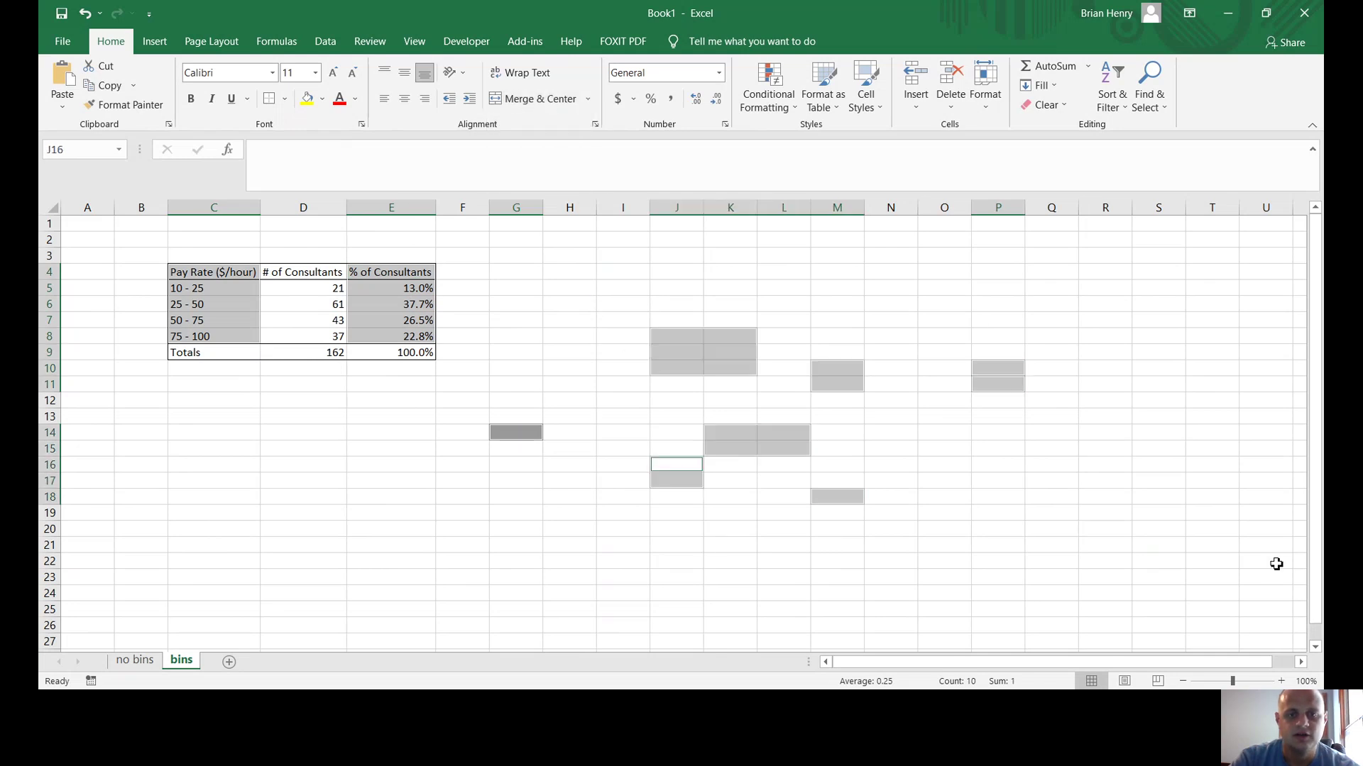
pyautogui.click(624, 352)
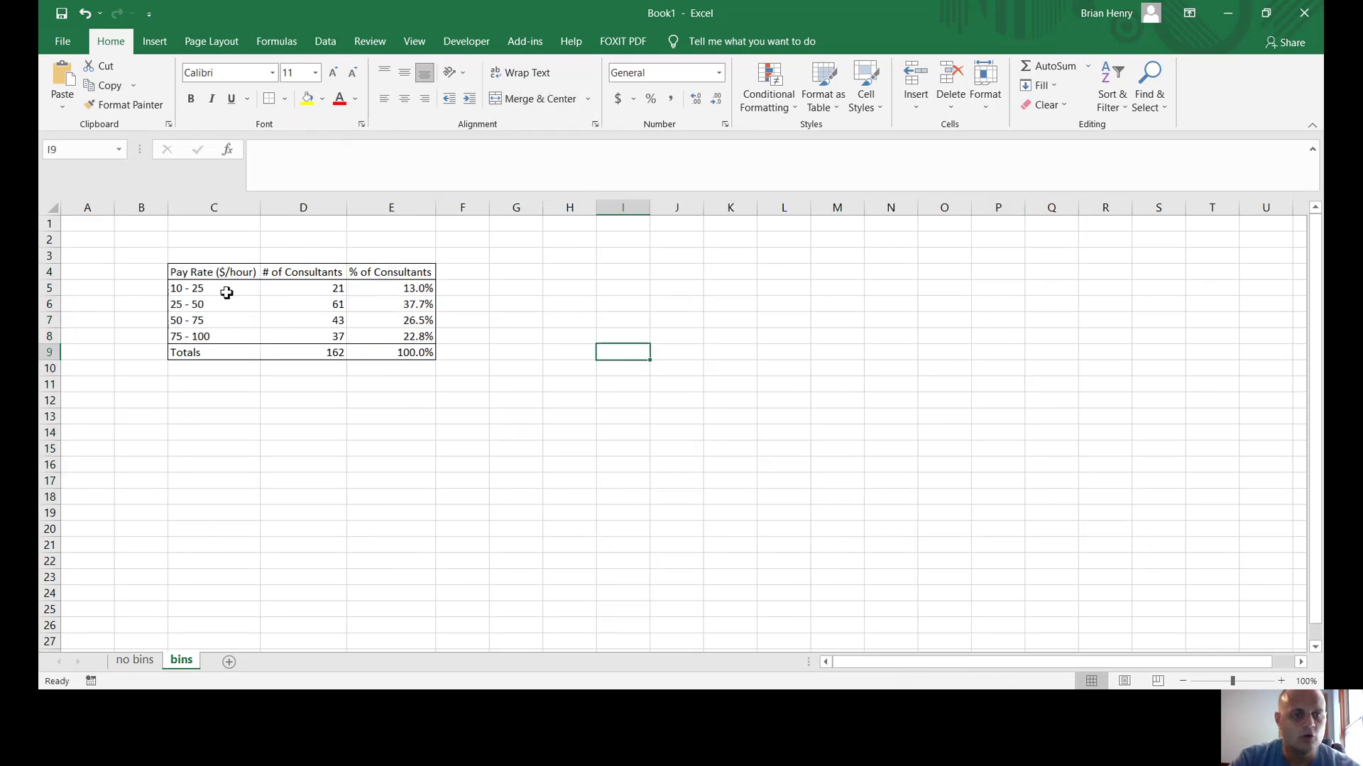
pyautogui.keyDown('ctrl'); pyautogui.moveTo(226, 275); pyautogui.dragTo(222, 330); pyautogui.keyUp('ctrl')
pyautogui.keyDown('ctrl'); pyautogui.moveTo(362, 270); pyautogui.dragTo(387, 339); pyautogui.keyUp('ctrl')
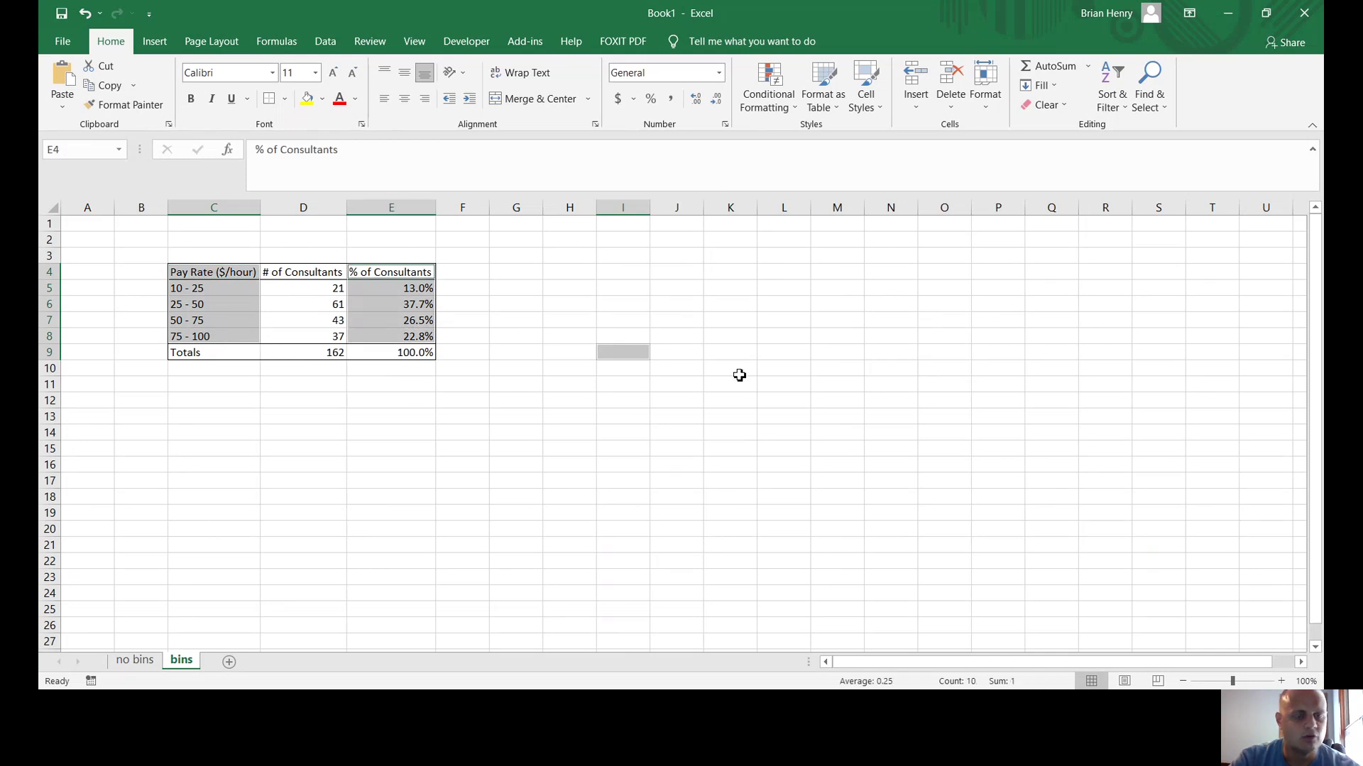
pyautogui.click(155, 41)
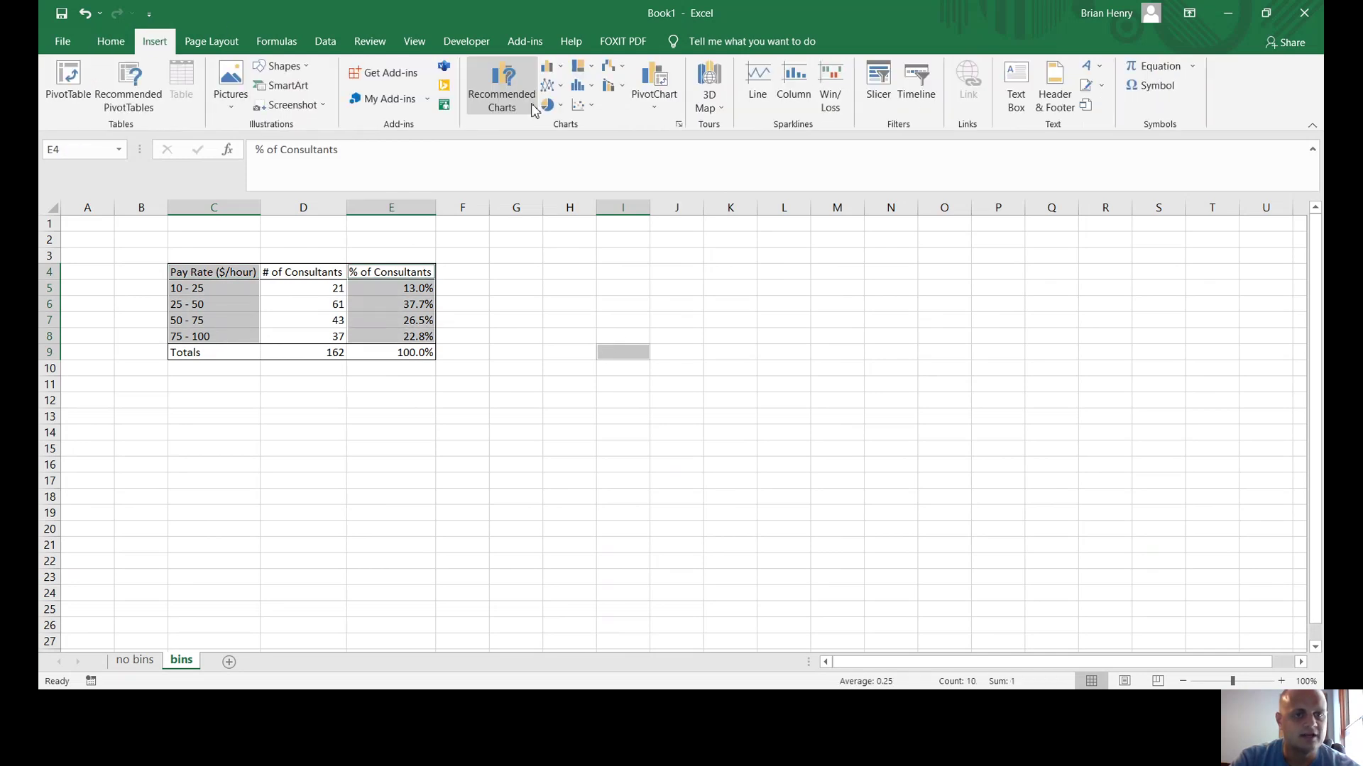
pyautogui.click(550, 67)
pyautogui.click(564, 118)
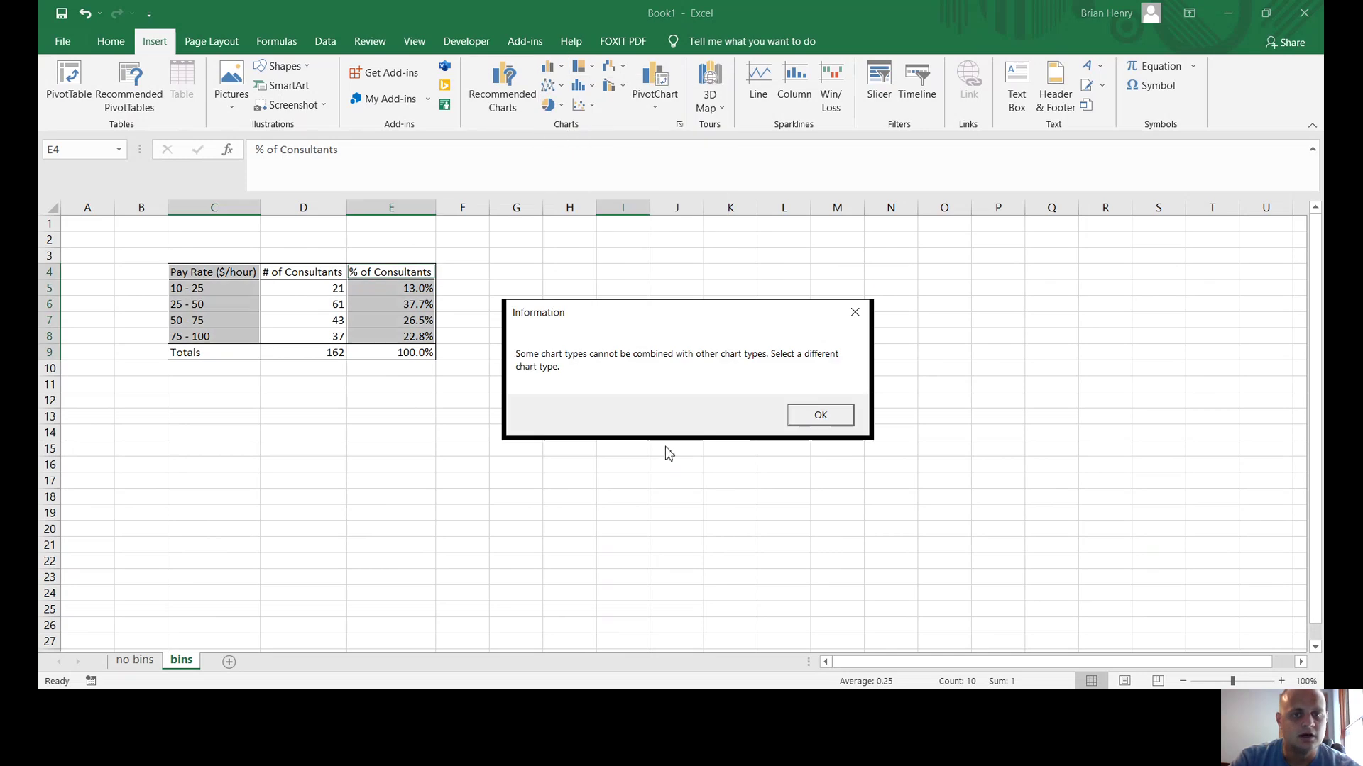
pyautogui.click(821, 416)
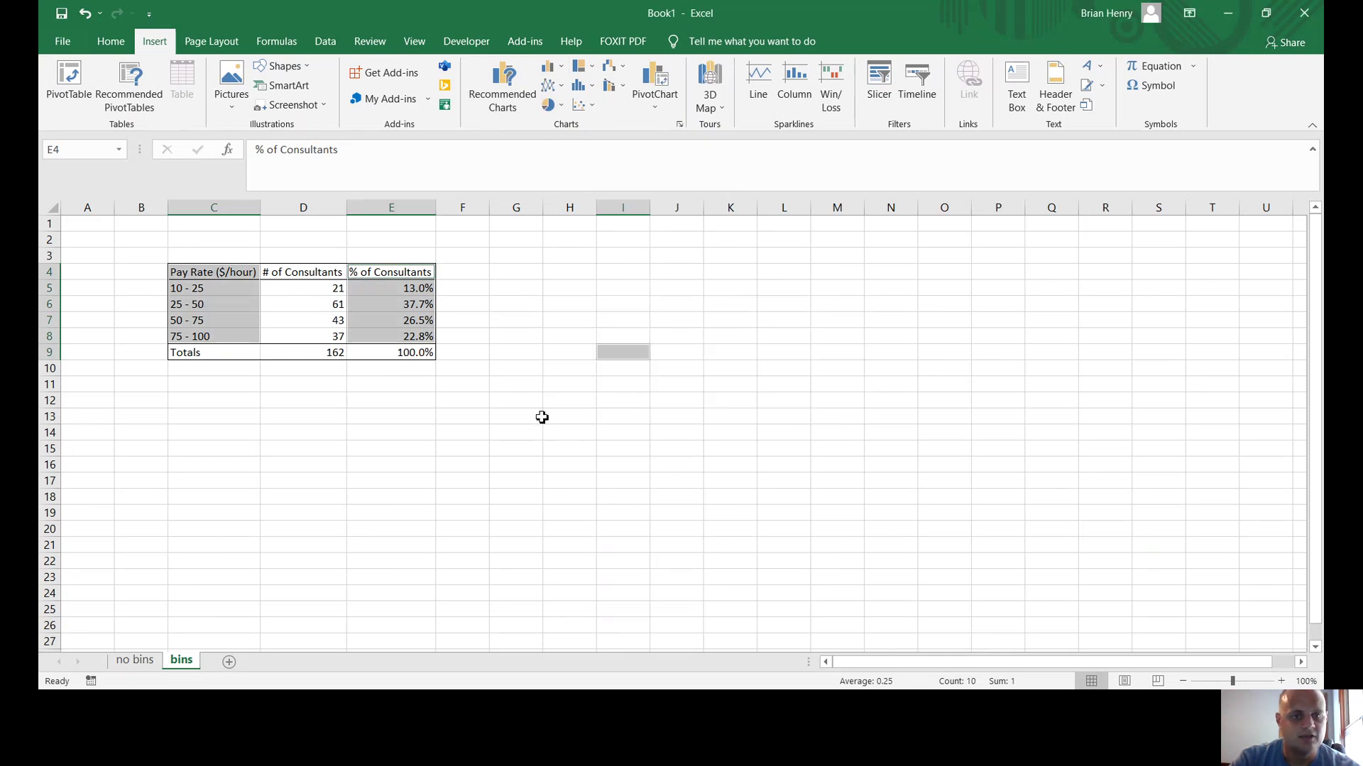
pyautogui.moveTo(587, 417); pyautogui.dragTo(541, 414)
pyautogui.click(334, 434)
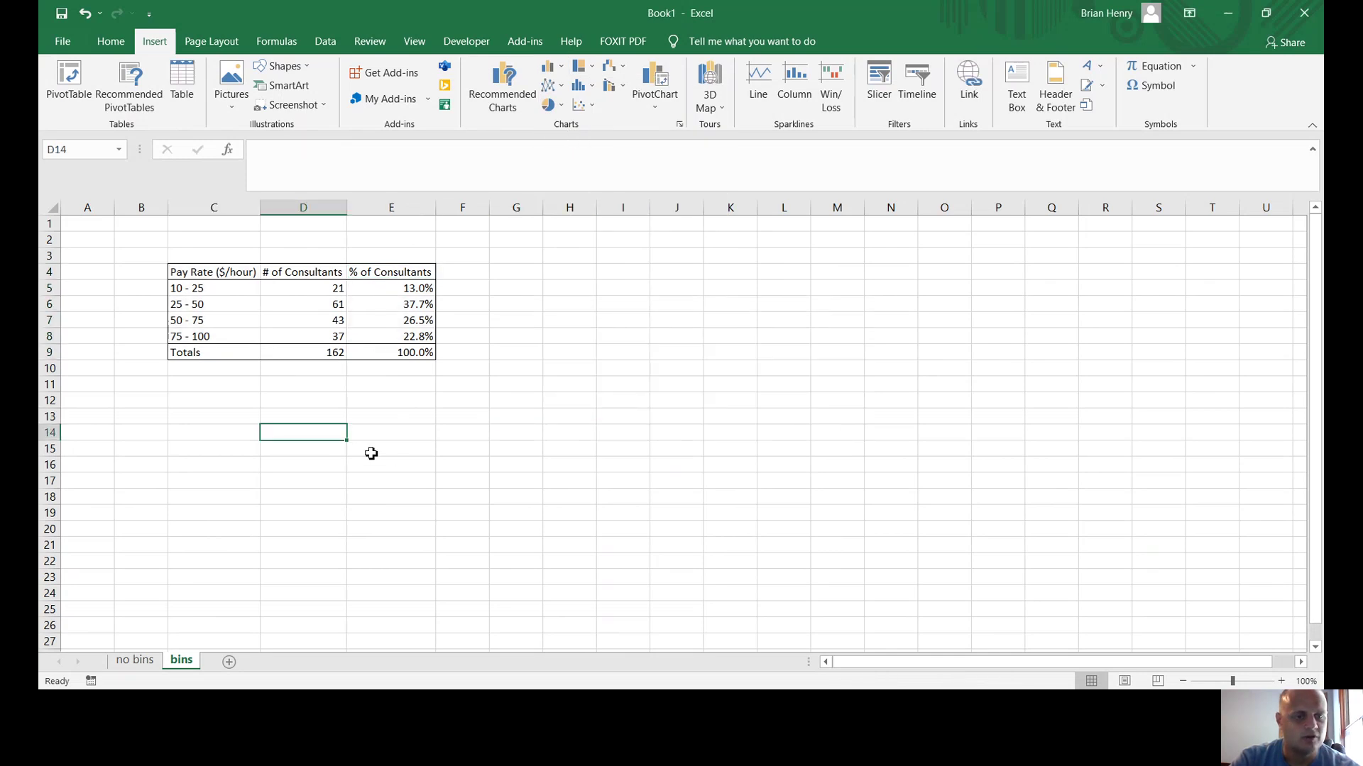
# Chart % of Consultants (E4:E8) against pay-rate labels C4:C8 as a 2-D clustered column.
pyautogui.moveTo(224, 272); pyautogui.dragTo(219, 337)
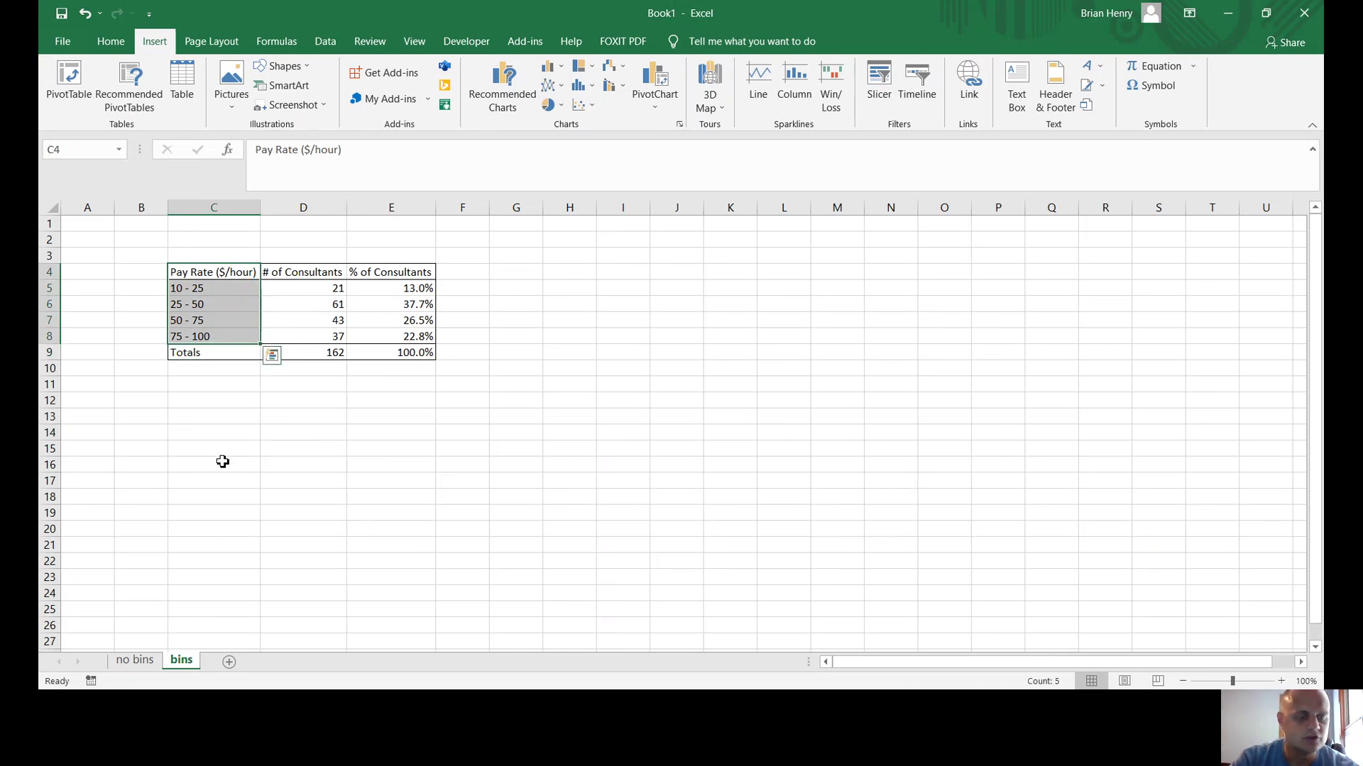
pyautogui.keyDown('ctrl'); pyautogui.moveTo(412, 272); pyautogui.dragTo(412, 342); pyautogui.keyUp('ctrl')
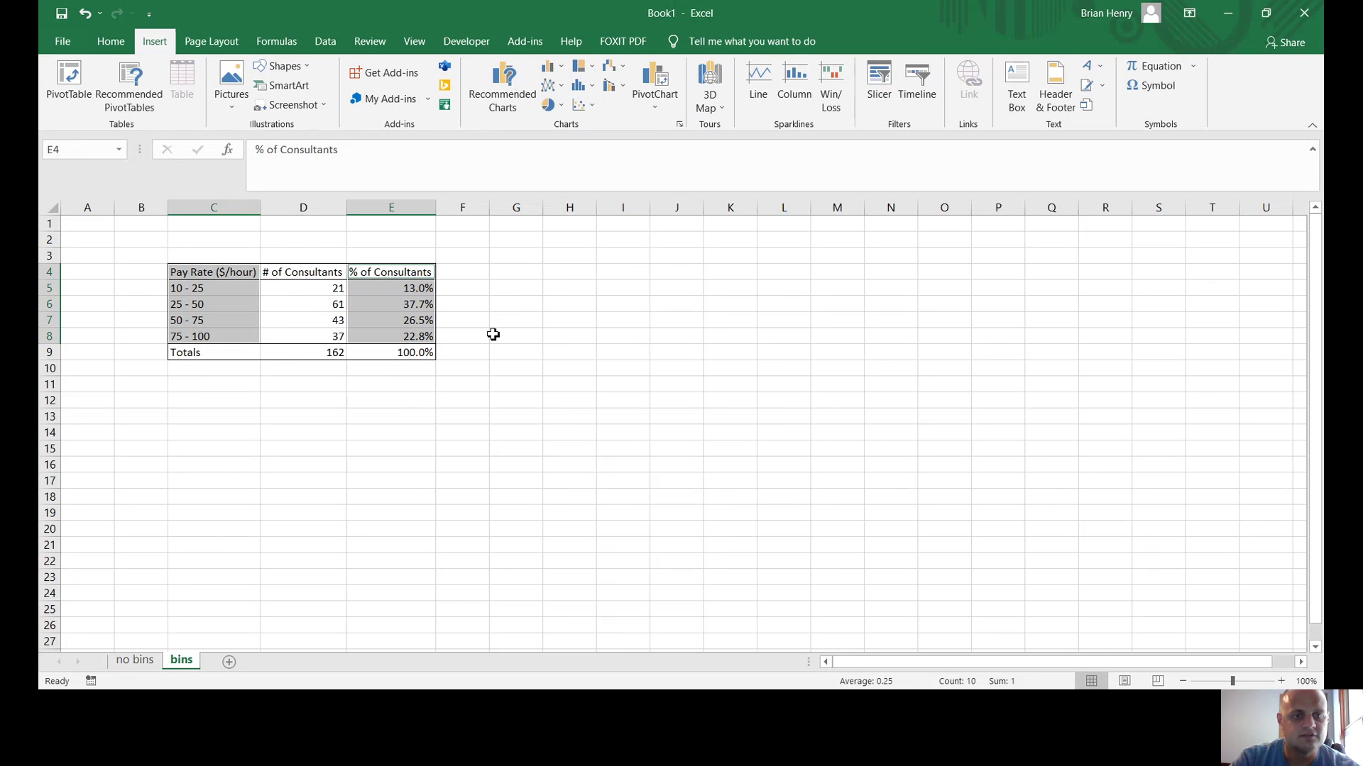
pyautogui.click(552, 67)
pyautogui.click(563, 120)
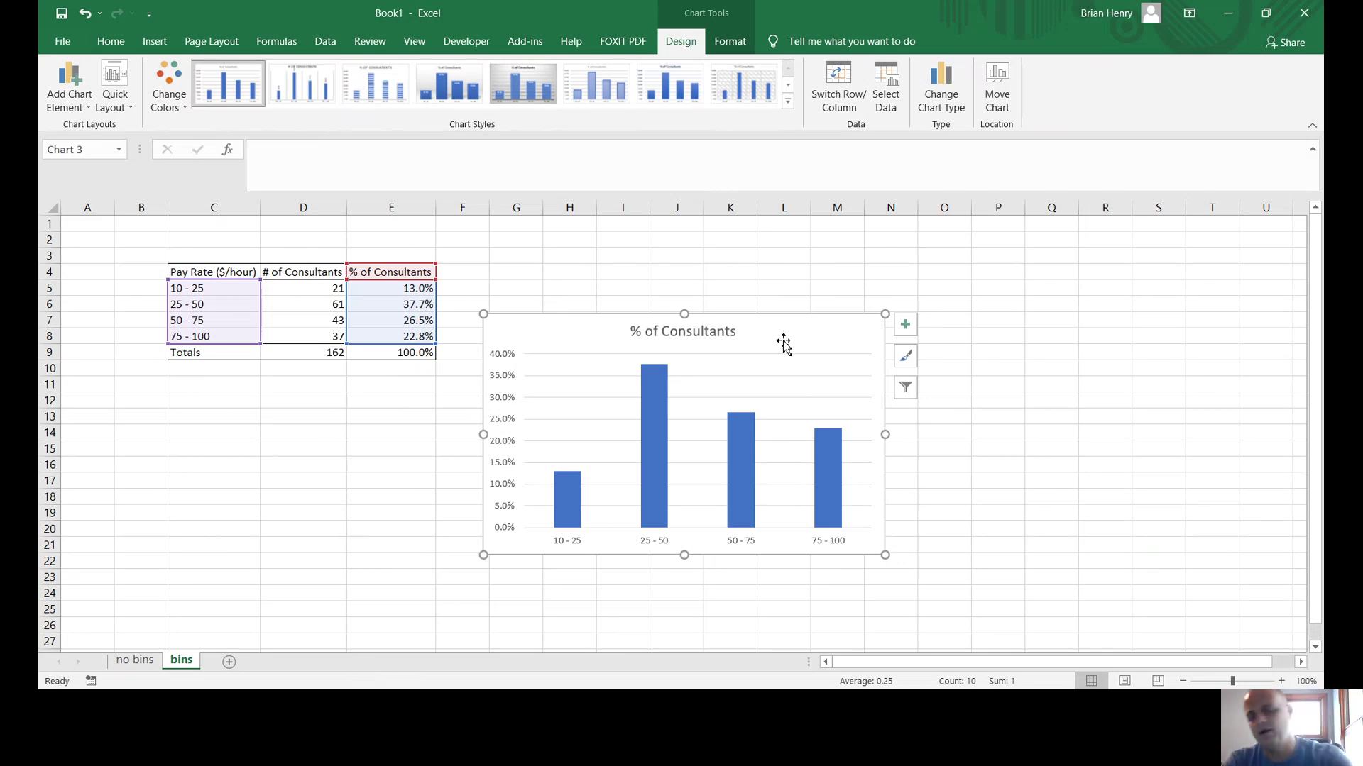
# On the no bins sheet, insert a clustered column chart of # Cars Sold and # of Days (C4:D13).
pyautogui.click(145, 666)
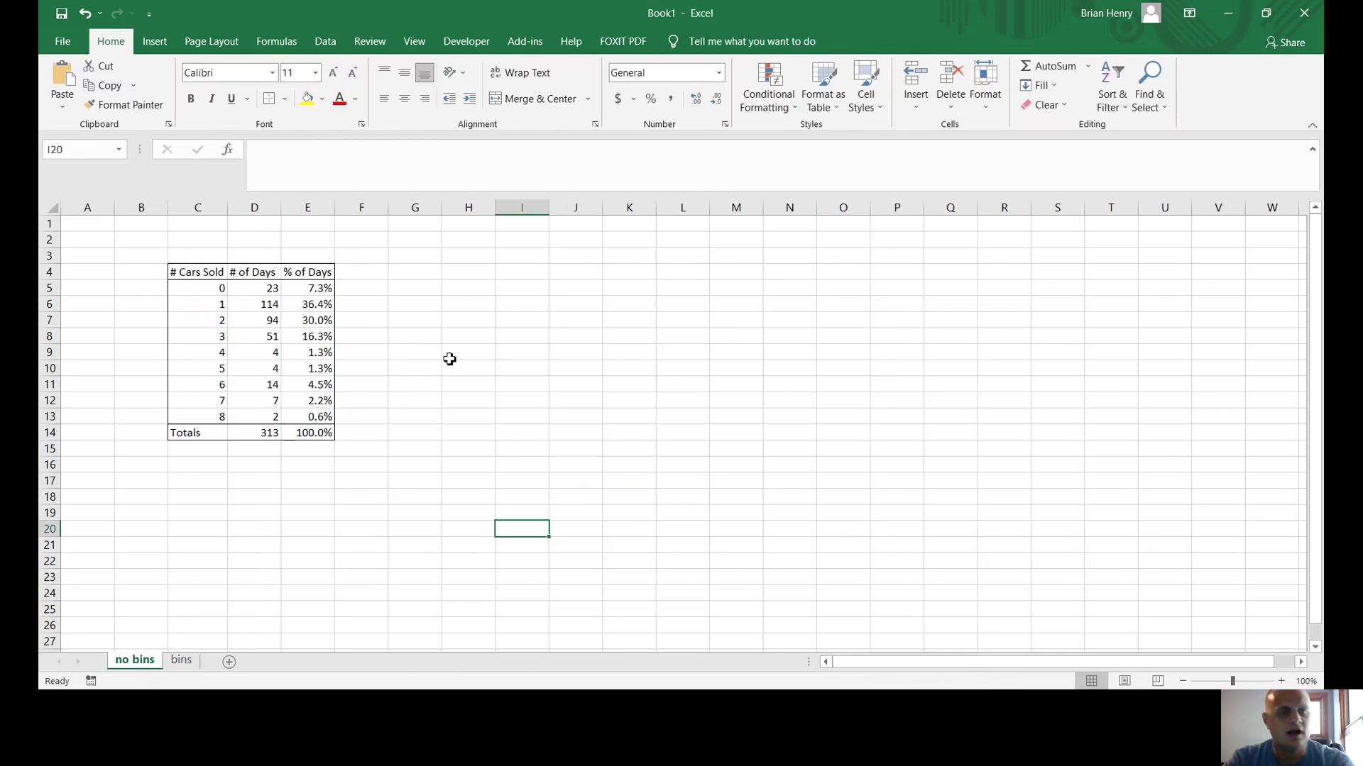
pyautogui.moveTo(210, 293); pyautogui.dragTo(207, 417)
pyautogui.click(192, 661)
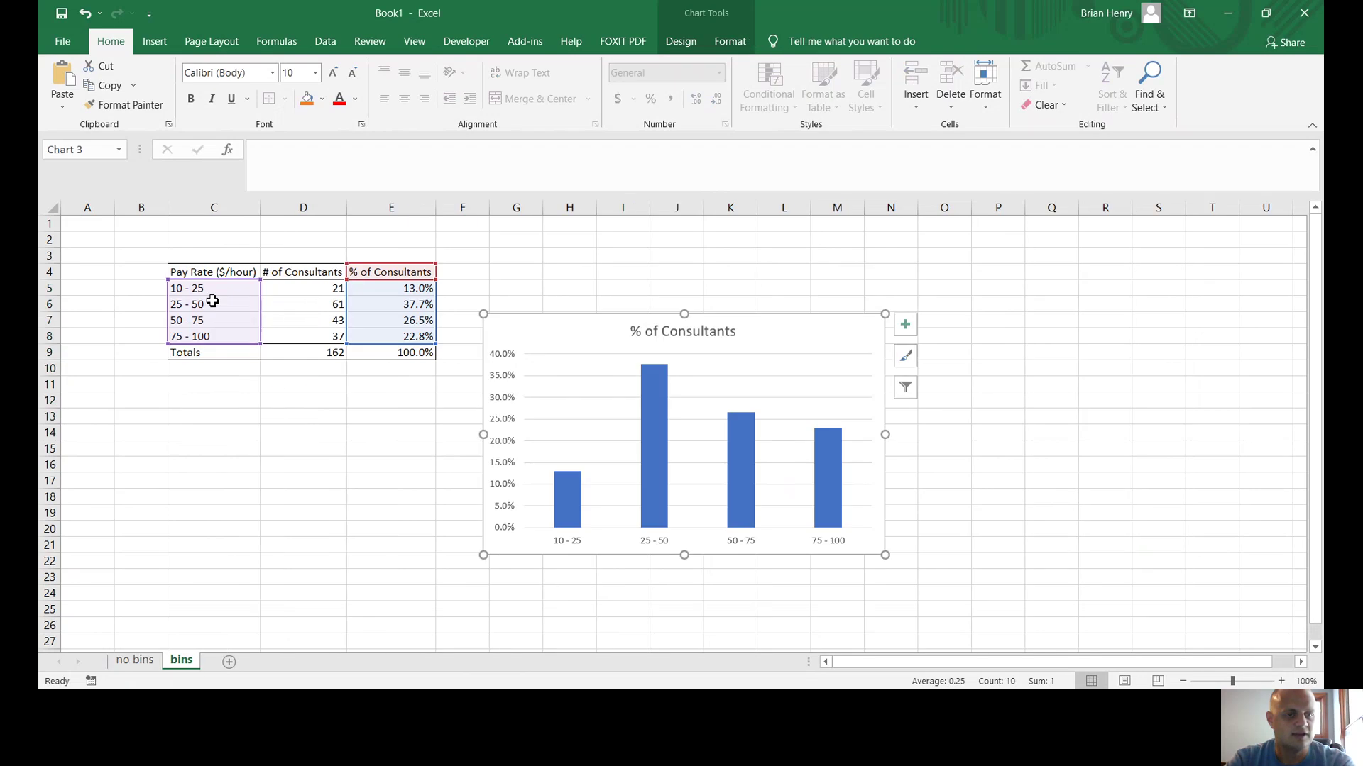
pyautogui.click(135, 660)
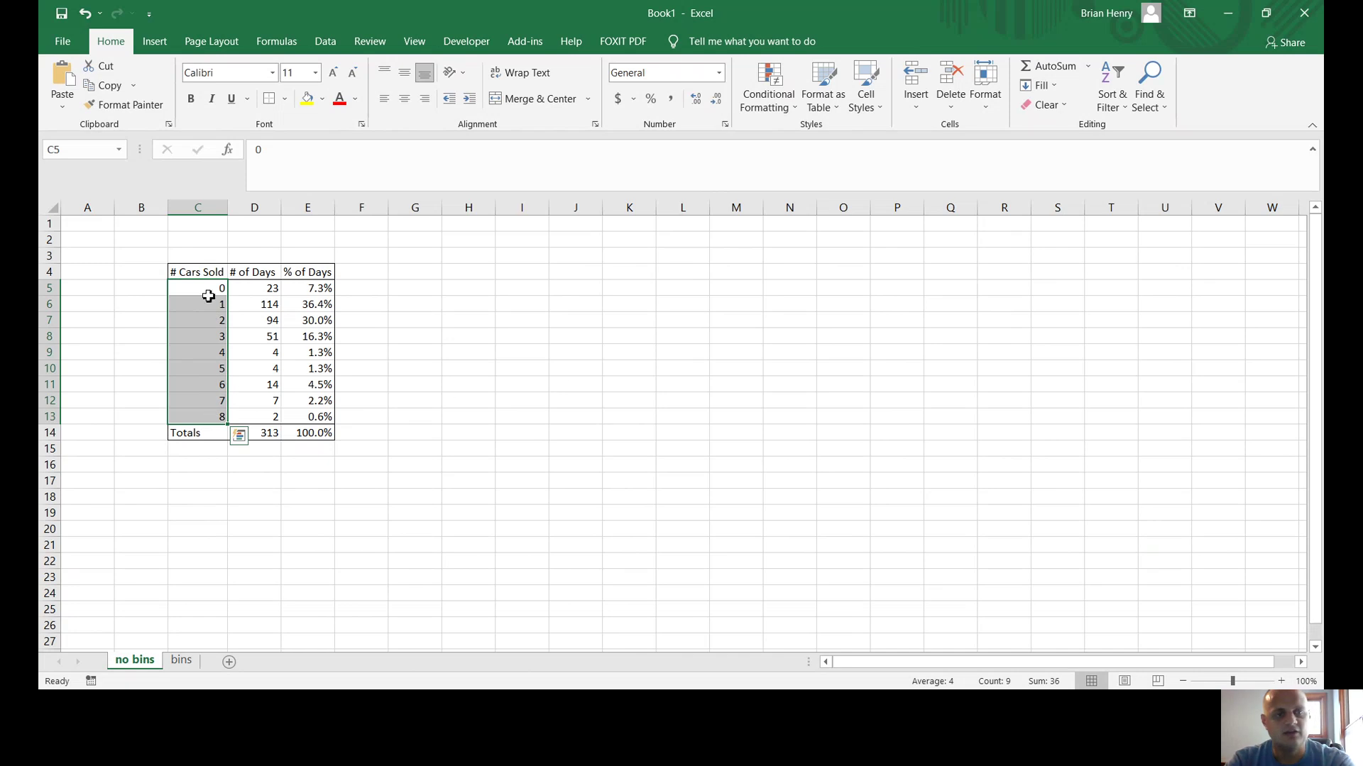
pyautogui.moveTo(202, 273); pyautogui.dragTo(269, 414)
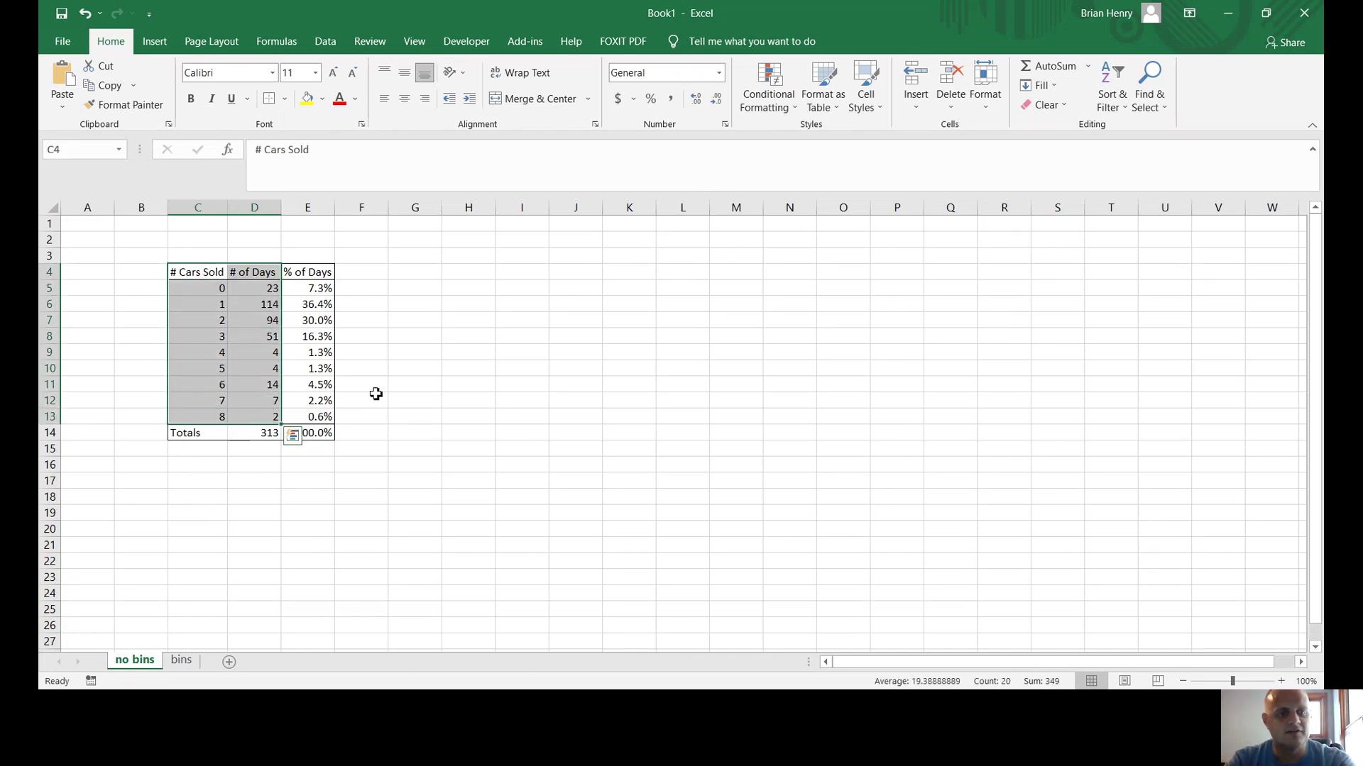
pyautogui.click(154, 41)
pyautogui.click(550, 66)
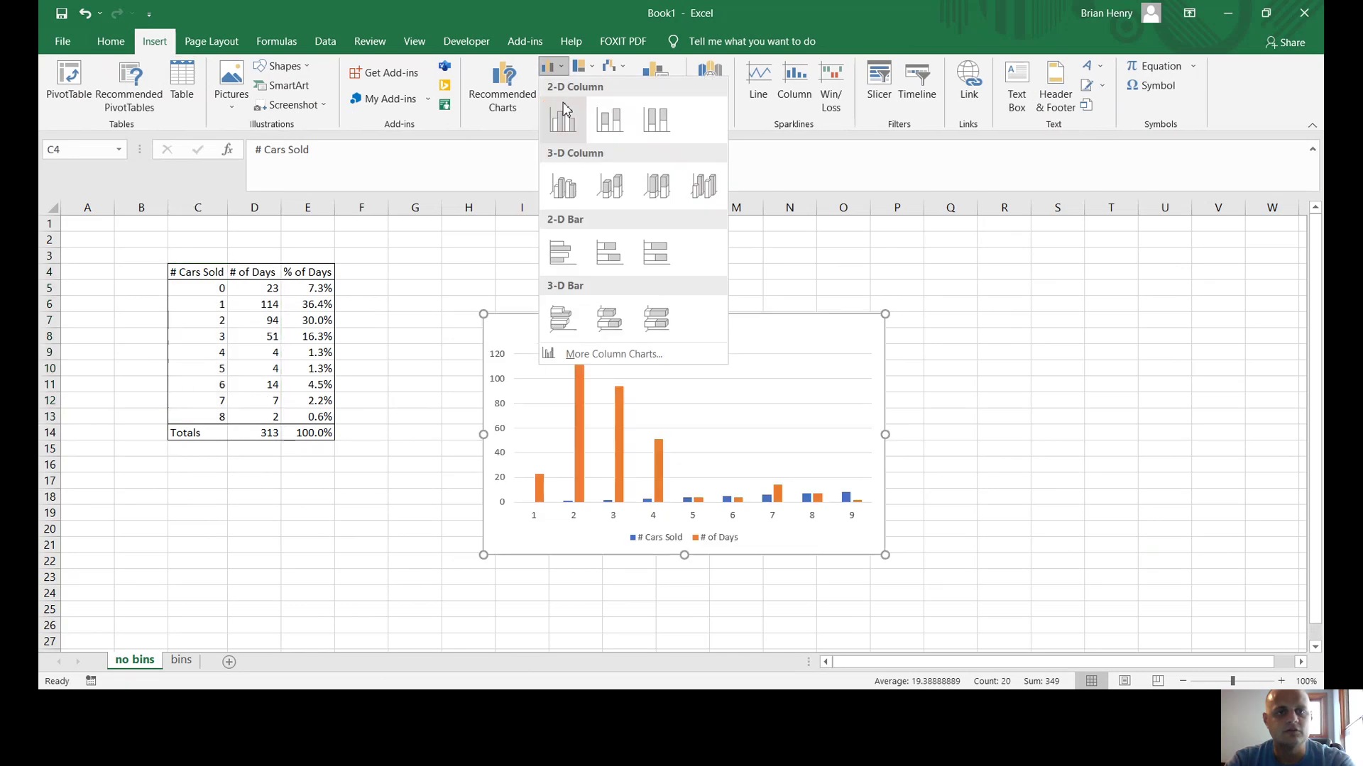
pyautogui.click(564, 116)
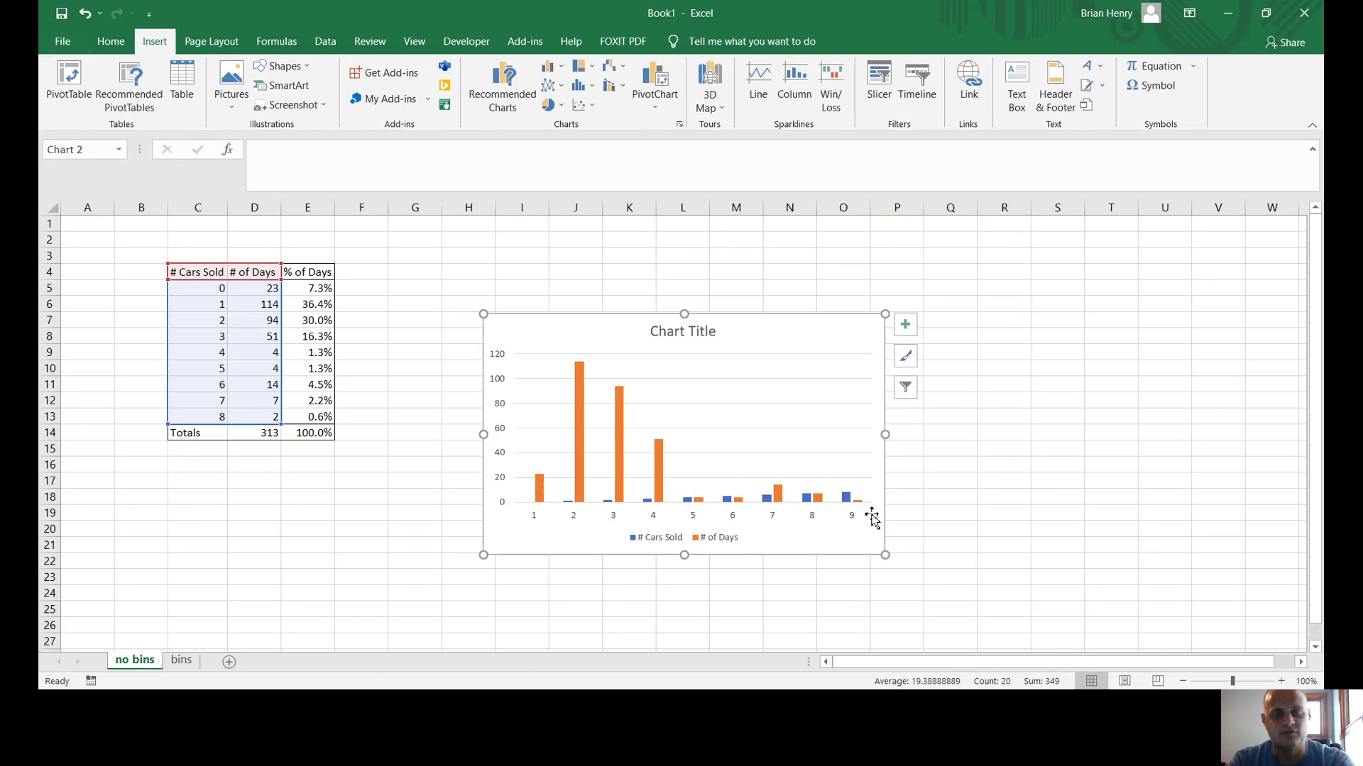
pyautogui.click(843, 339)
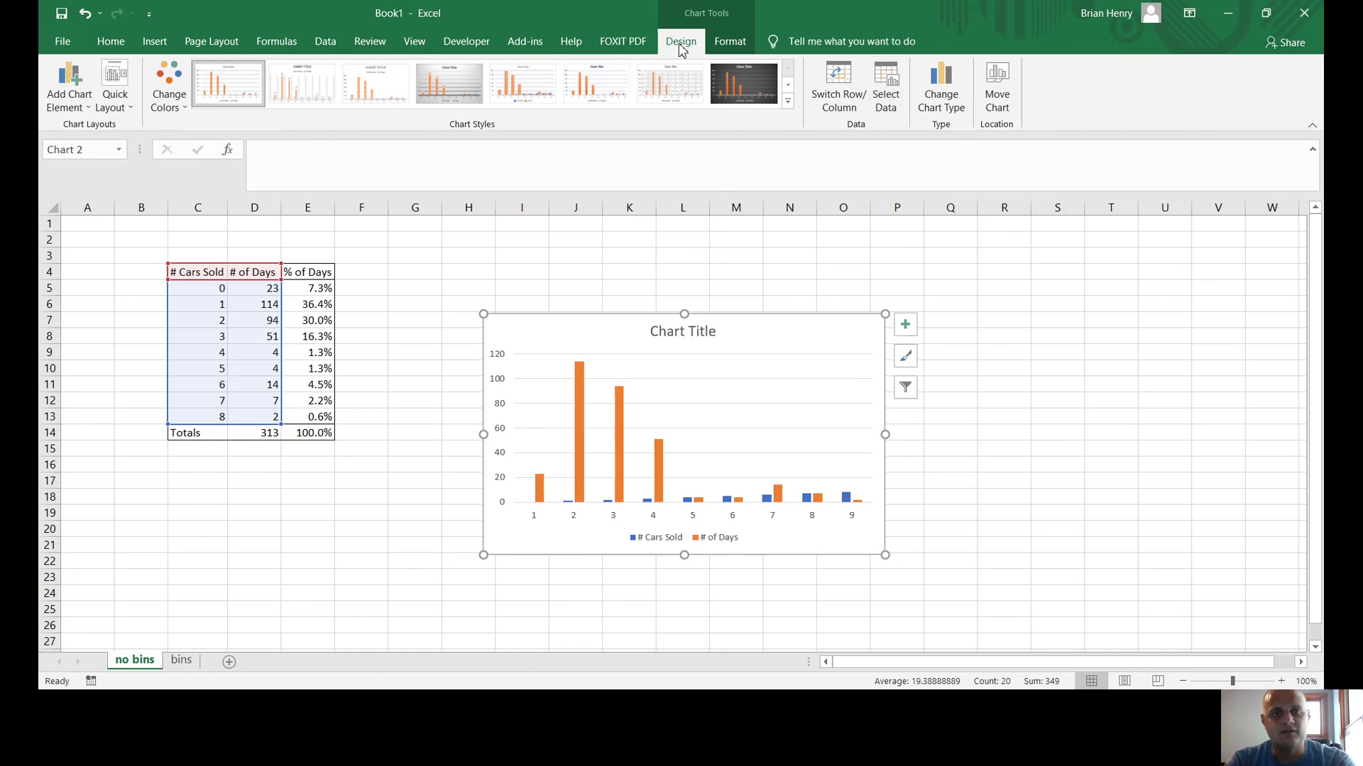
# Through Select Data, set the horizontal axis labels to the # of Cars Sold values C5:C13.
pyautogui.rightClick(830, 341)
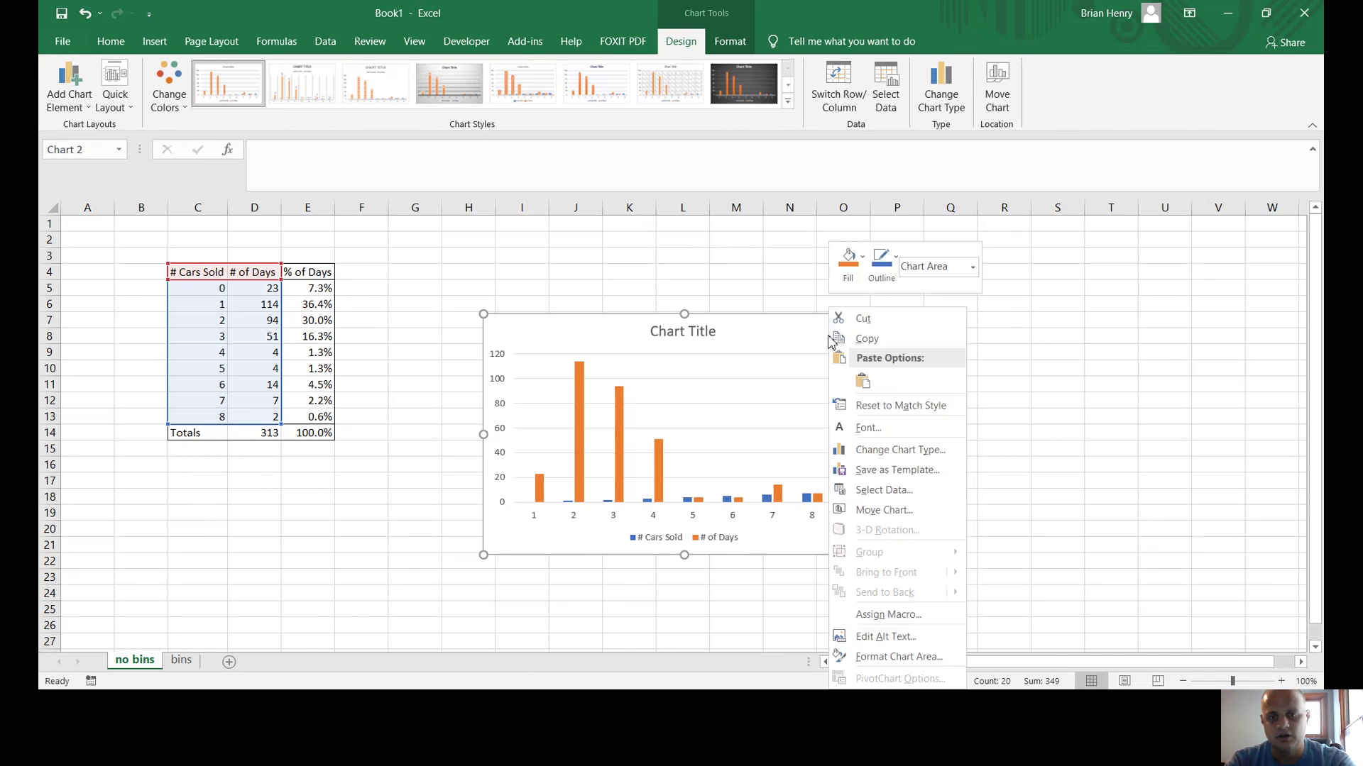
pyautogui.click(890, 497)
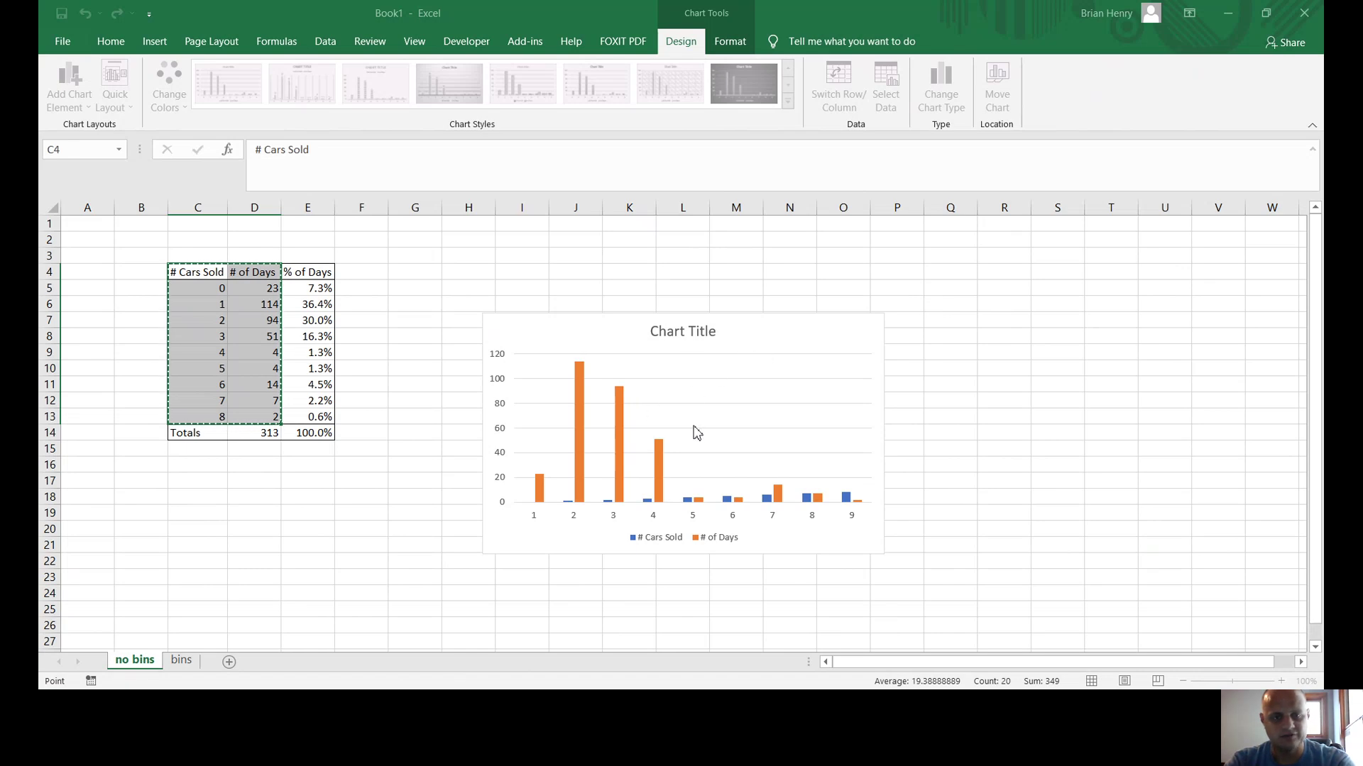
pyautogui.click(696, 374)
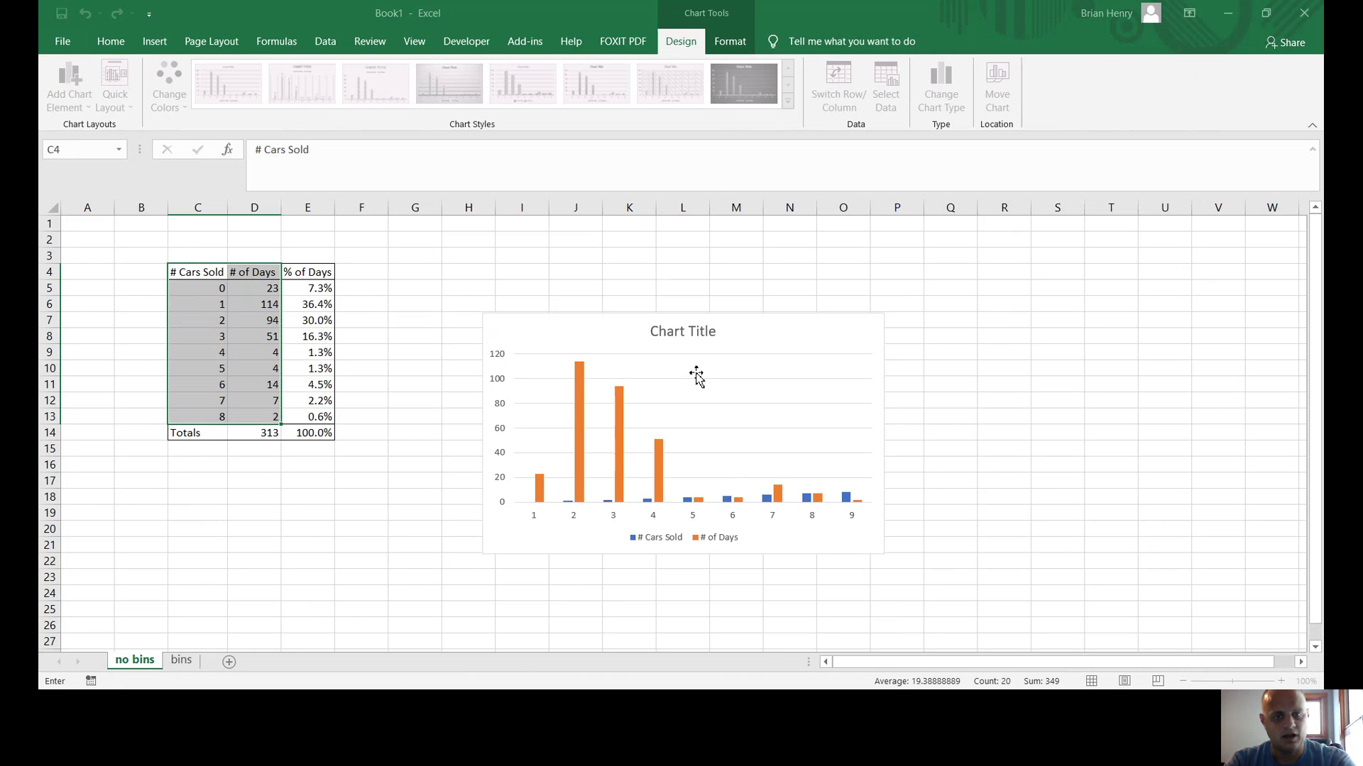
pyautogui.moveTo(204, 290); pyautogui.dragTo(206, 419)
pyautogui.press('Return')
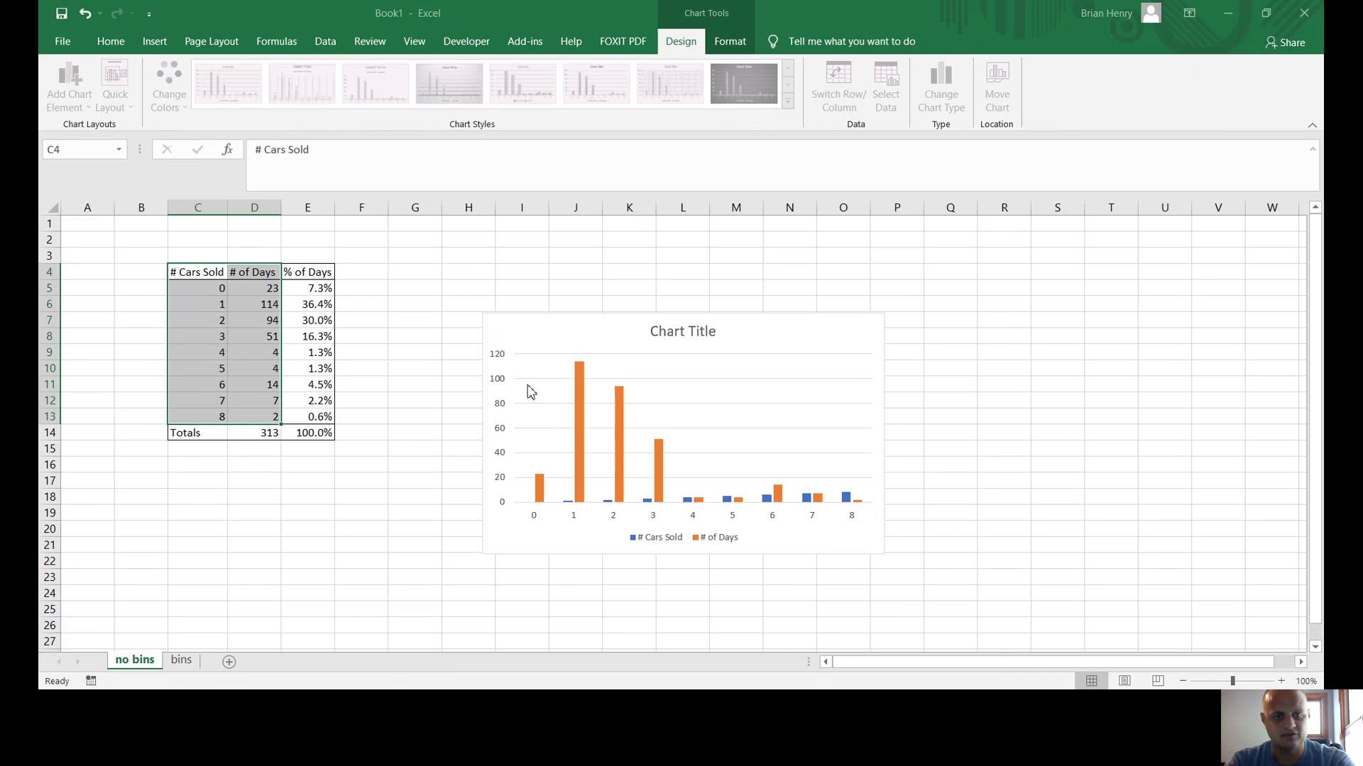
# Apply the new data setup and open formatting for the # of Days legend entry.
pyautogui.click(792, 493)
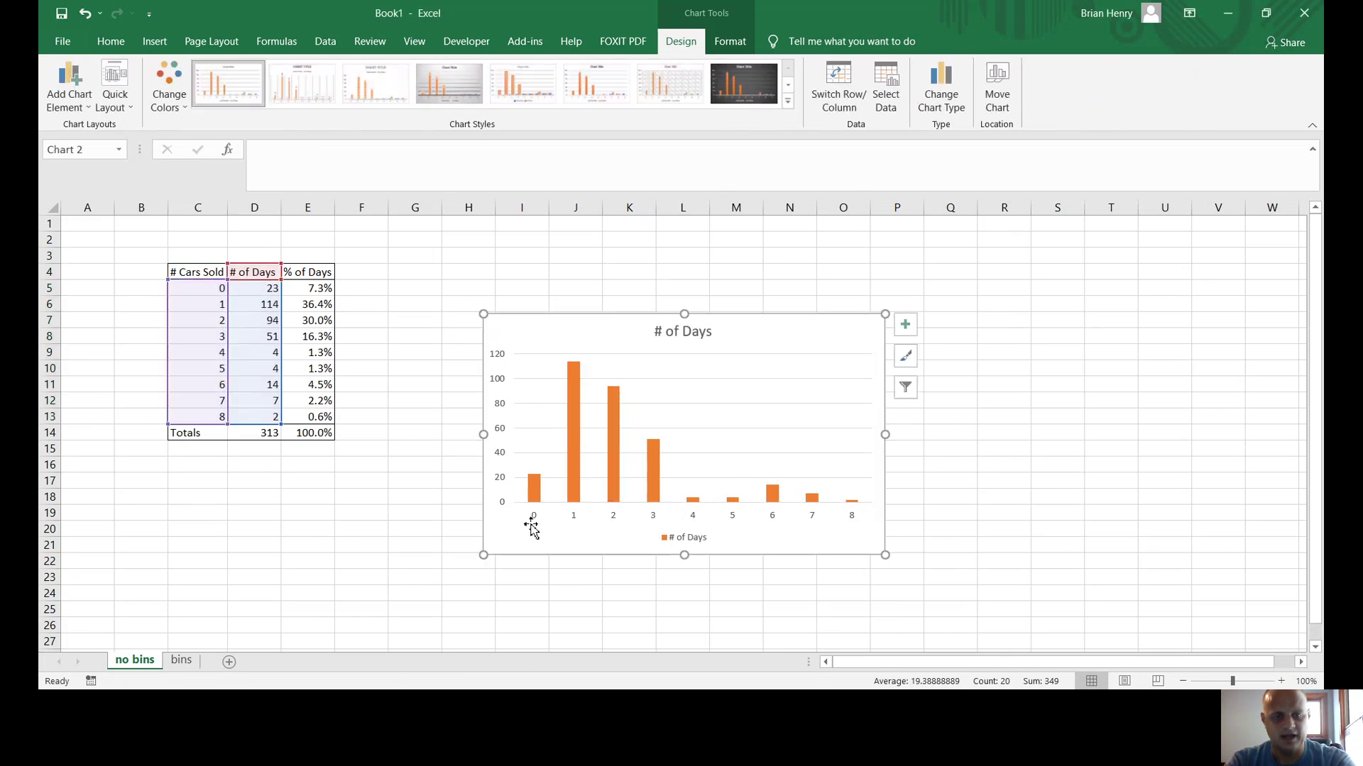
pyautogui.click(686, 543)
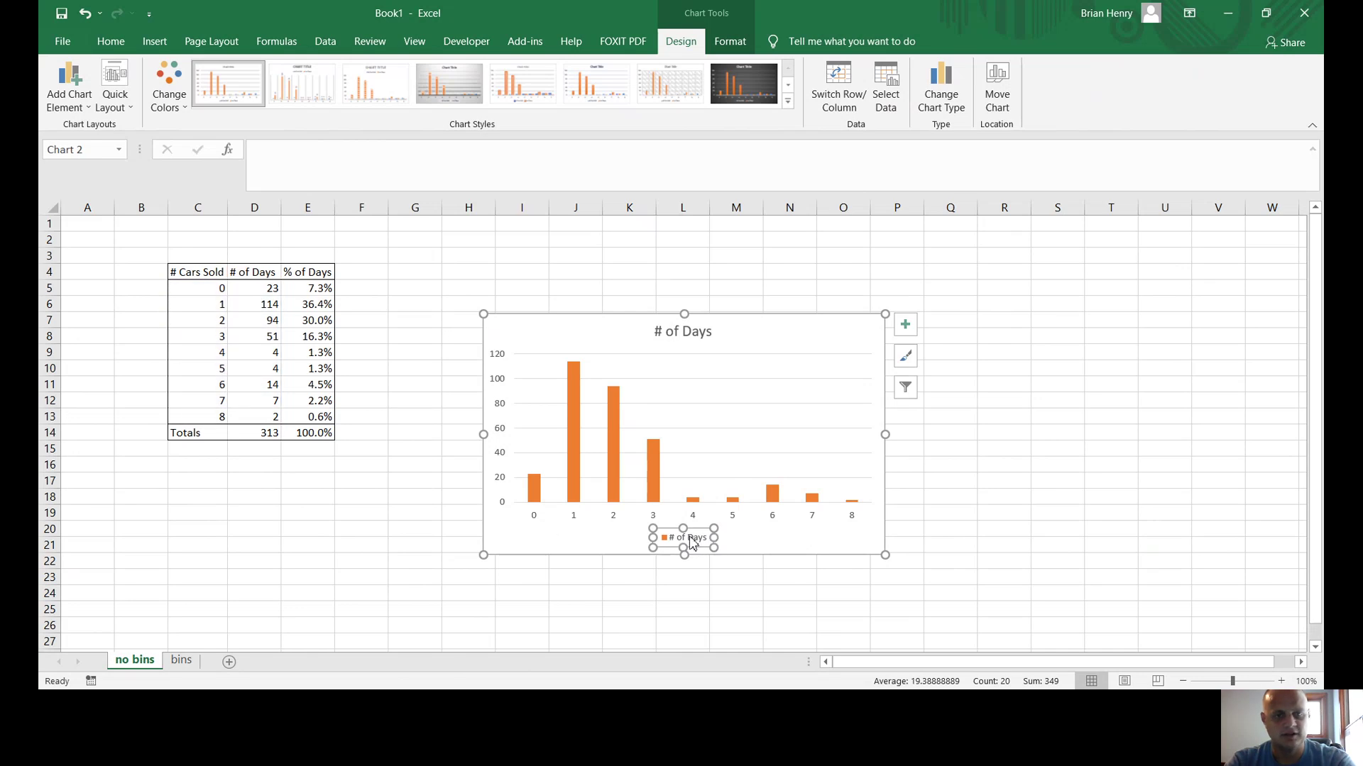
pyautogui.click(690, 539)
pyautogui.doubleClick(692, 543)
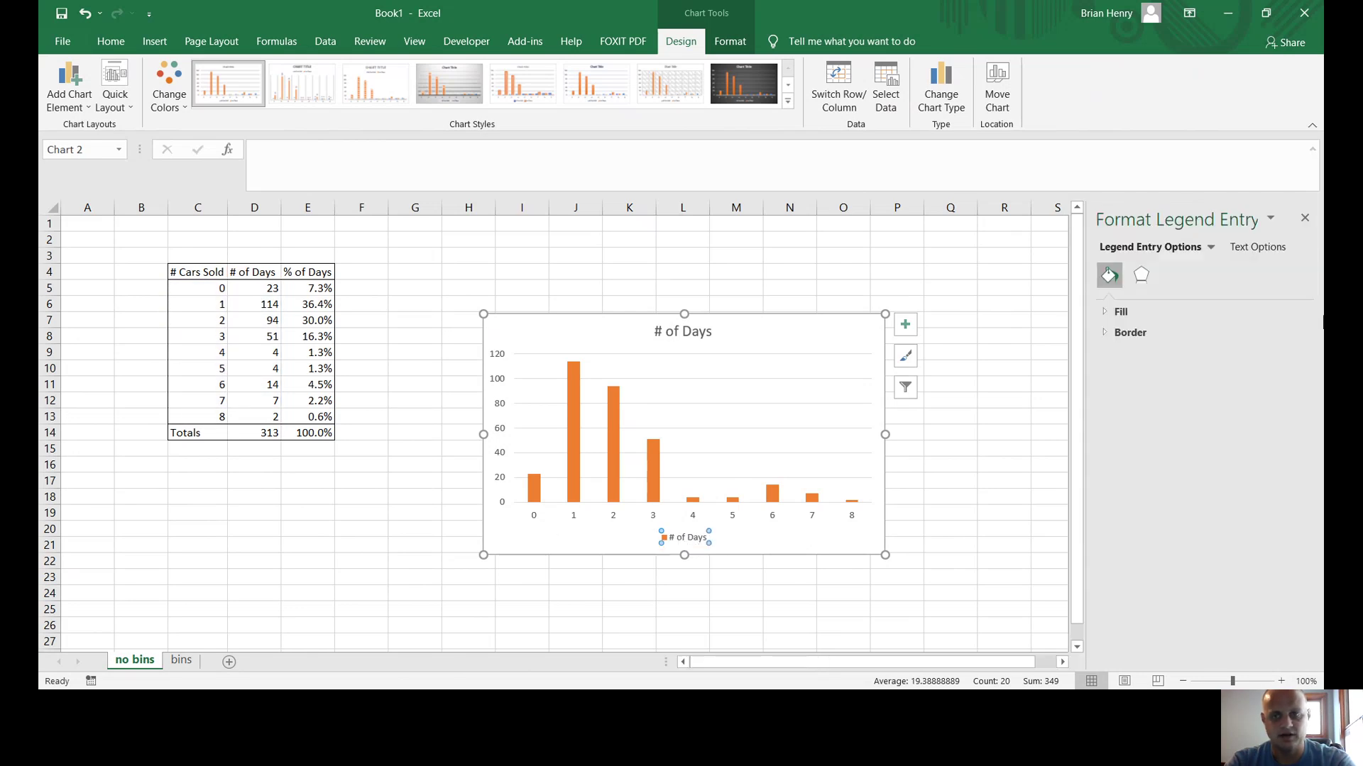
pyautogui.click(701, 545)
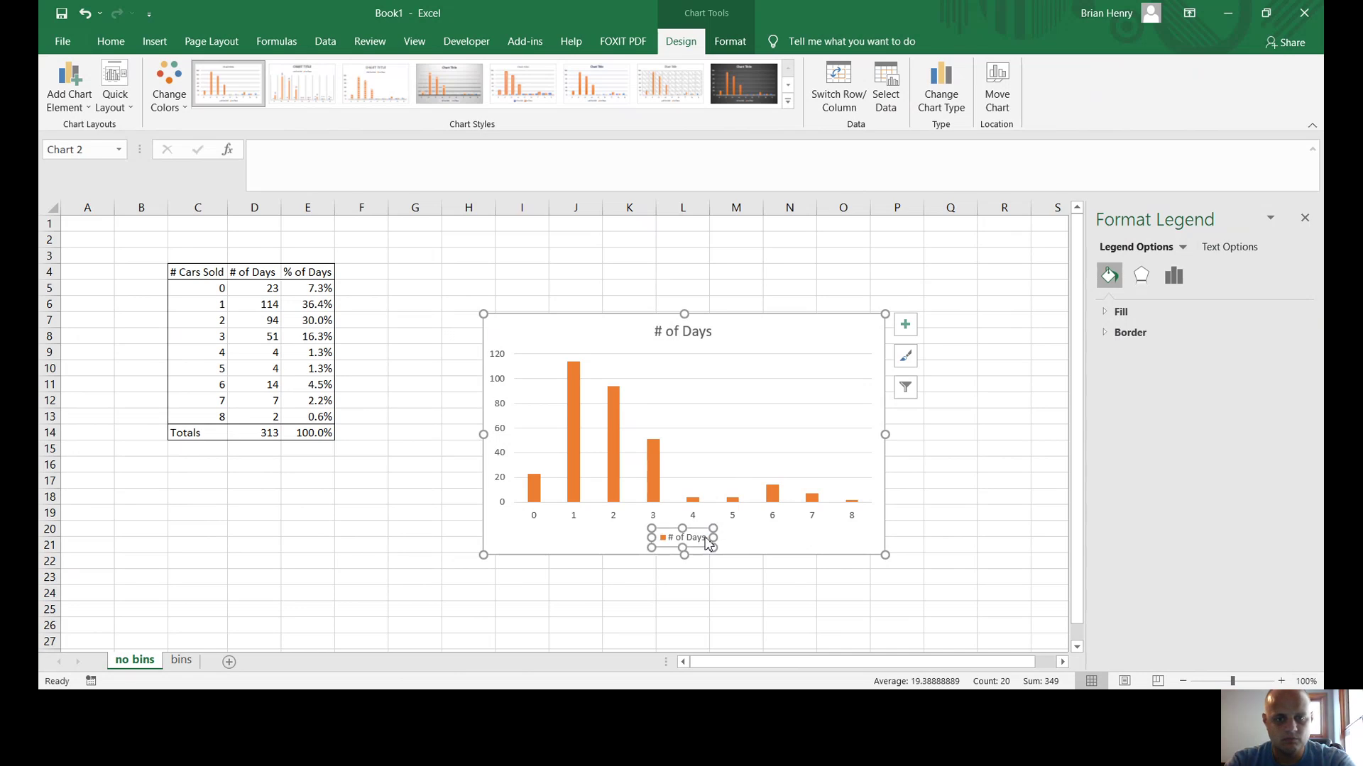
pyautogui.click(707, 538)
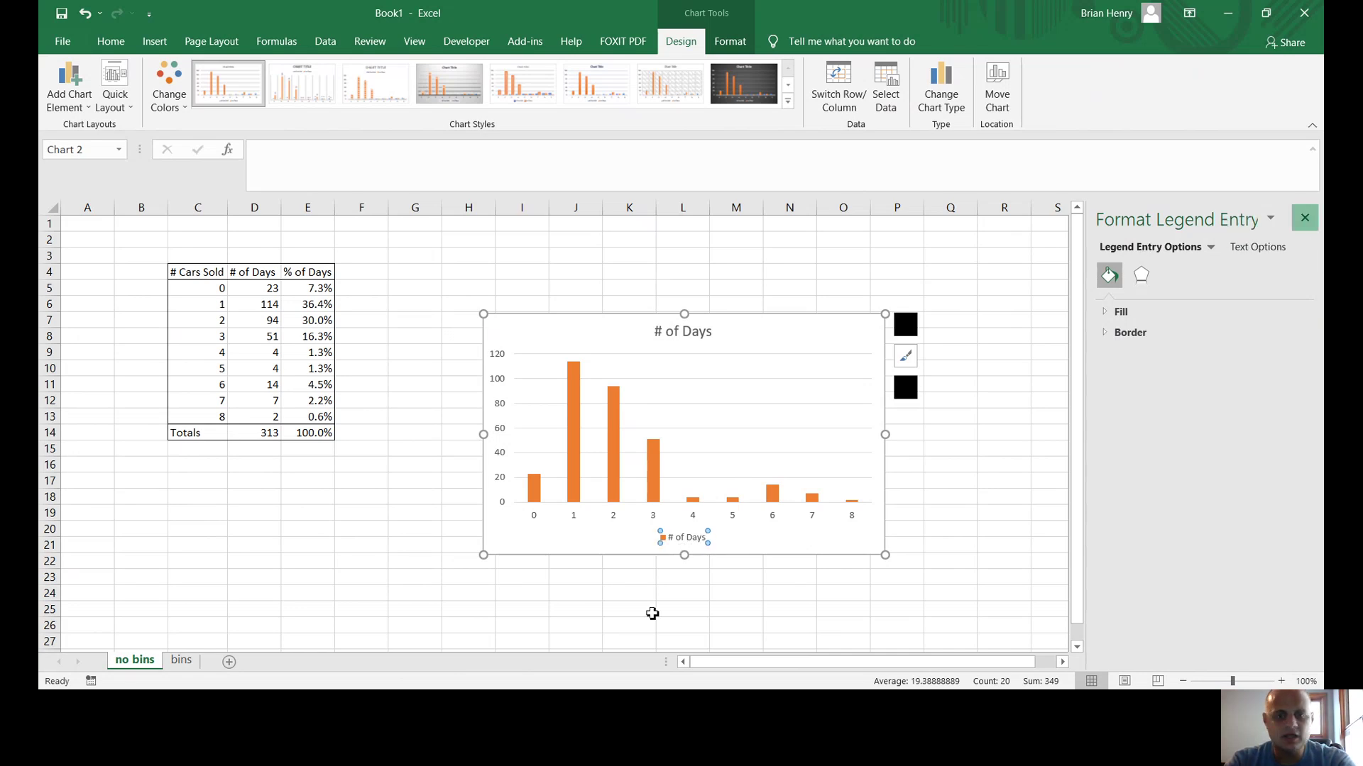
# Close and reopen the legend entry formatting pane, then select the chart area.
pyautogui.click(1304, 219)
pyautogui.doubleClick(685, 541)
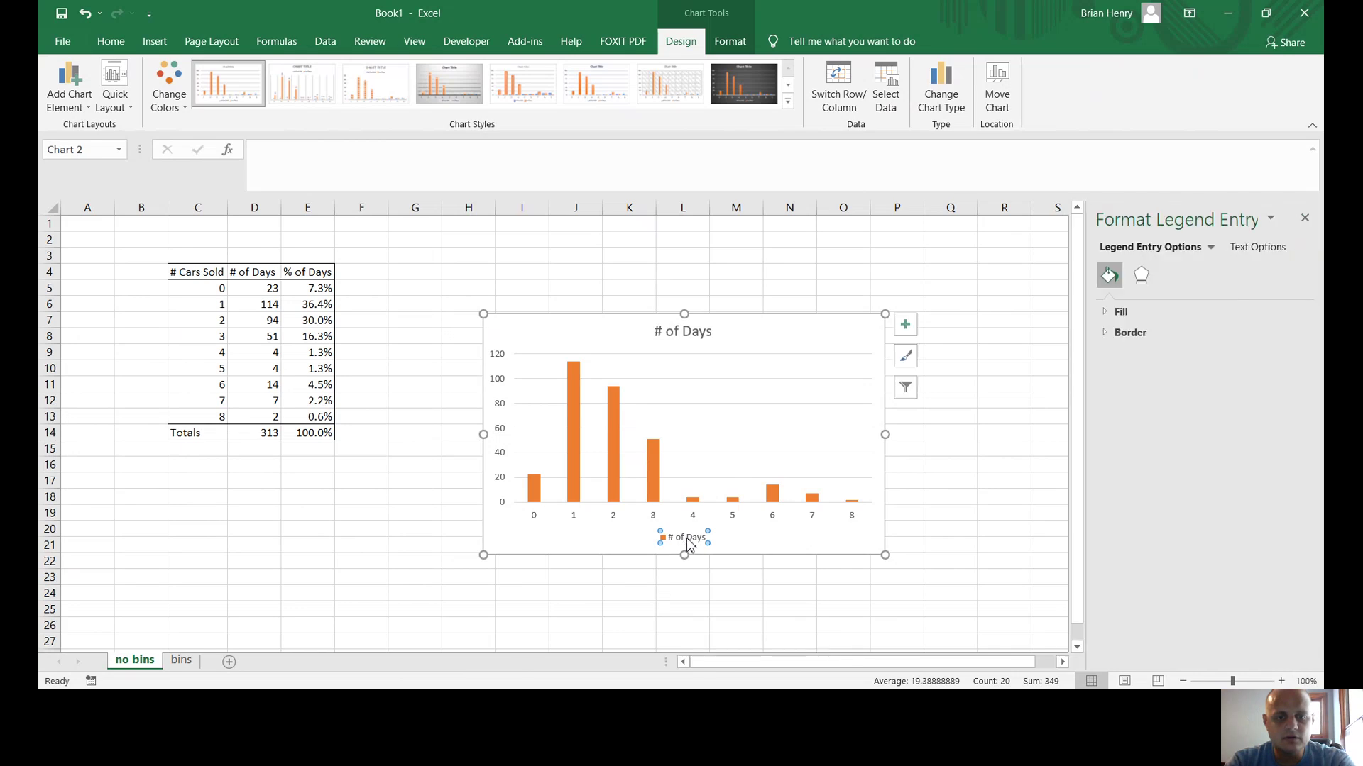
pyautogui.click(662, 539)
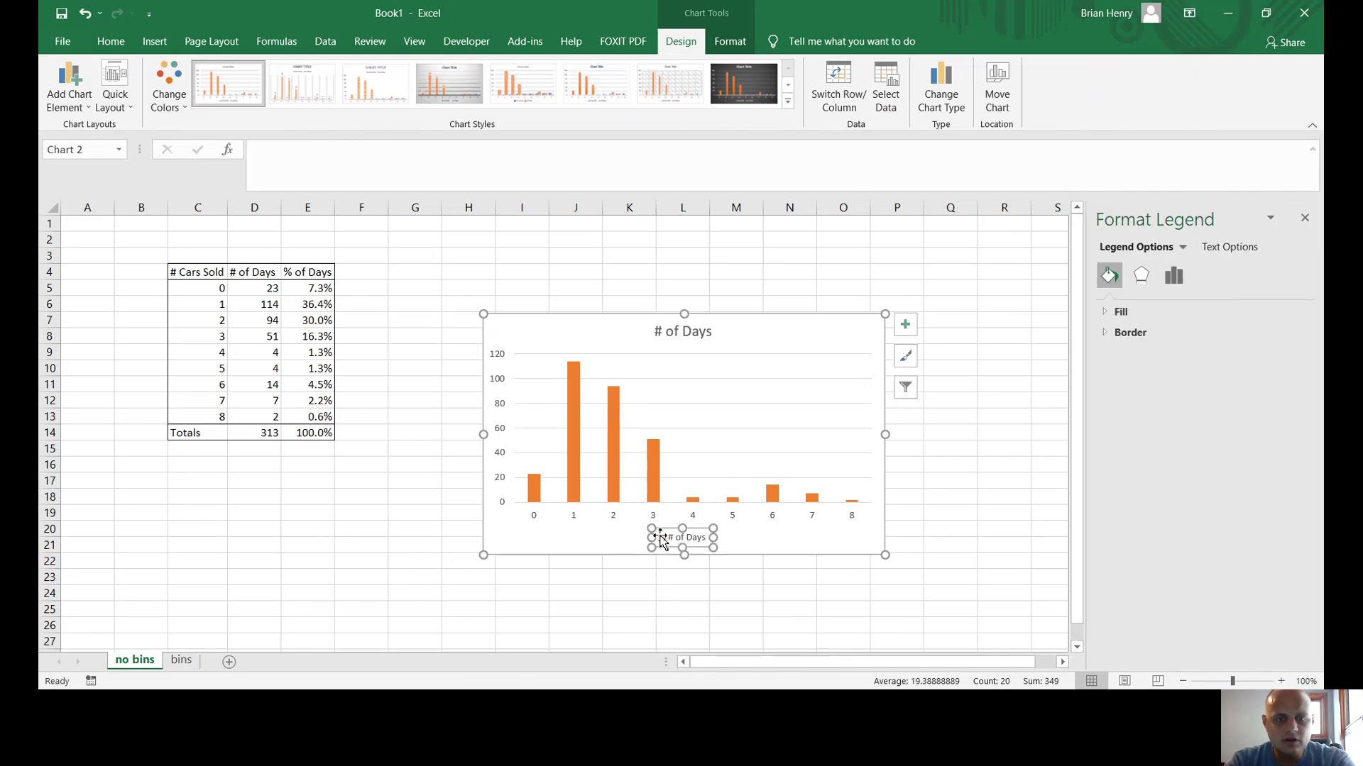
pyautogui.click(672, 541)
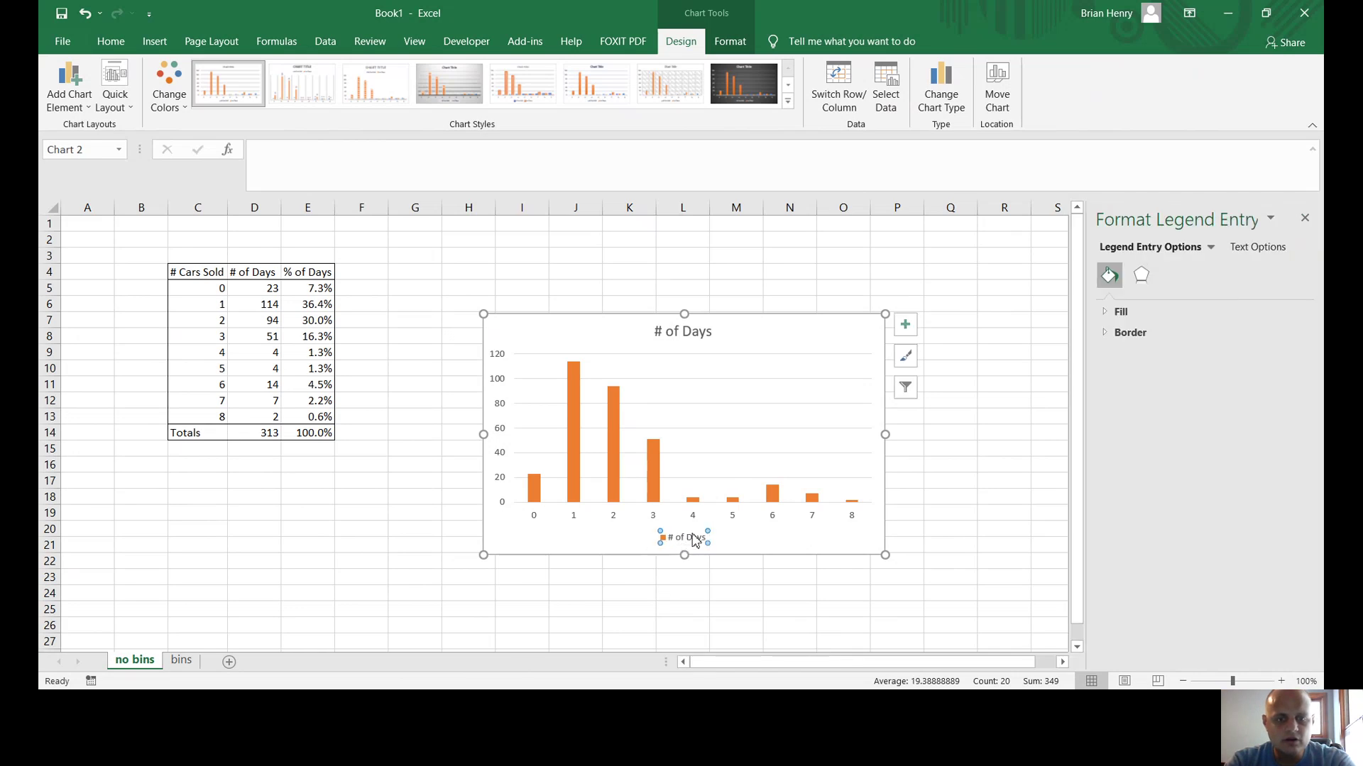
pyautogui.click(1304, 218)
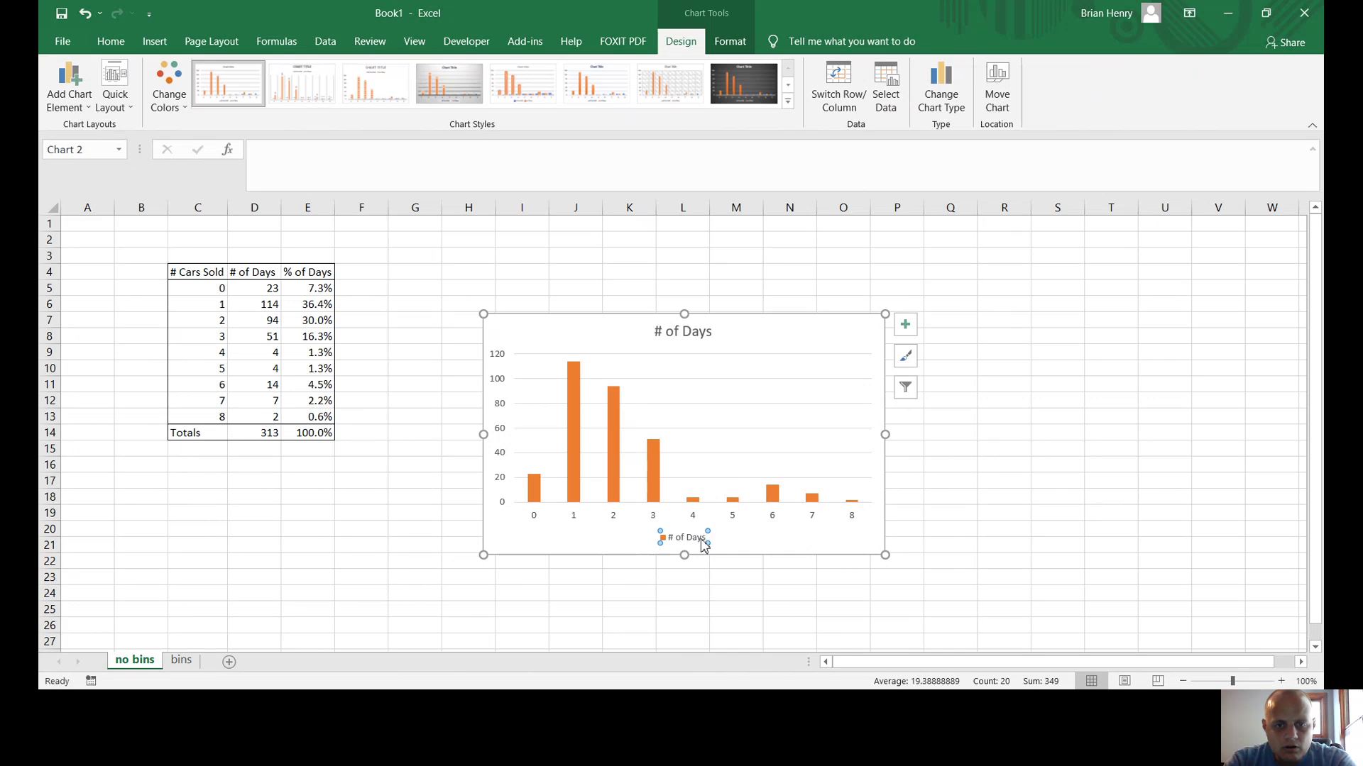
pyautogui.doubleClick(705, 543)
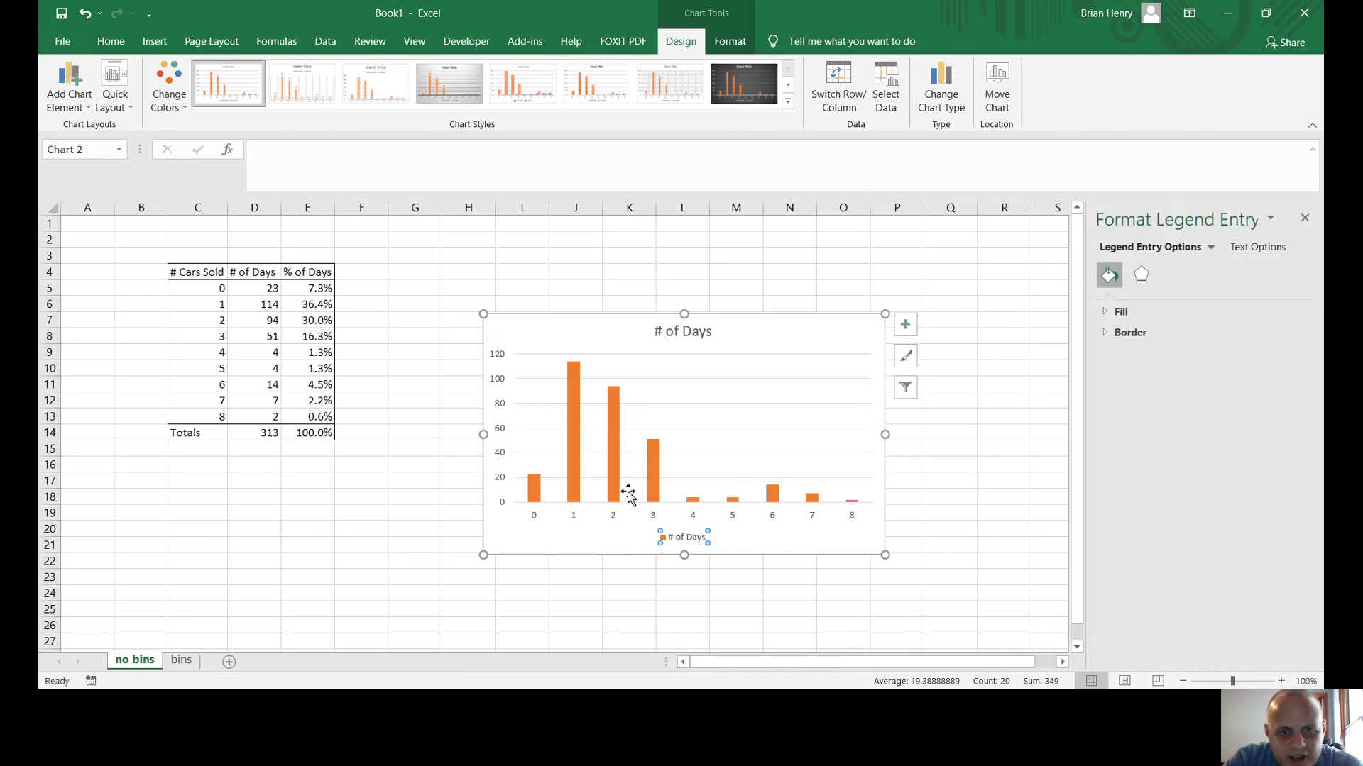
pyautogui.click(683, 550)
# Delete the chart legend and close the formatting pane.
pyautogui.click(685, 544)
pyautogui.press('Delete')
pyautogui.click(1305, 218)
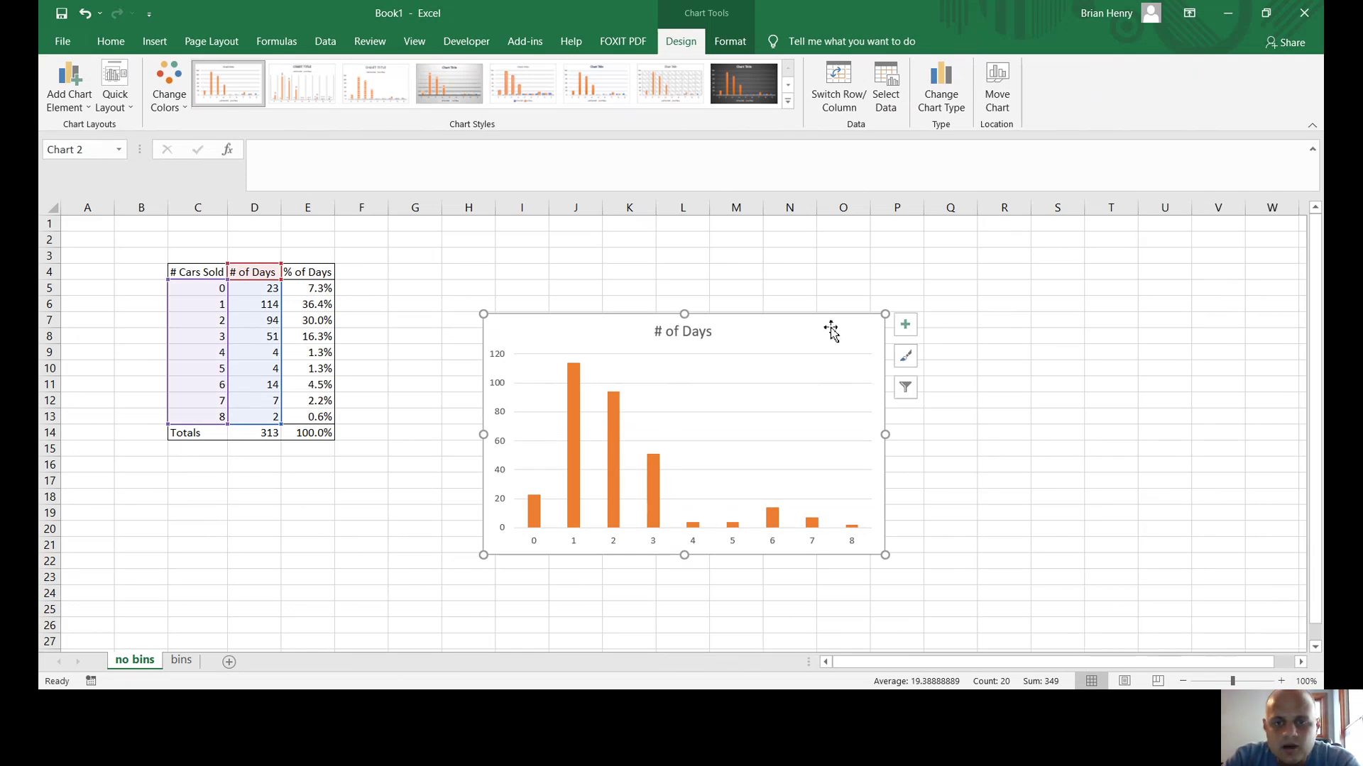
# Add axis titles '# of Cars Sold' (horizontal) and '# of Days' (vertical).
pyautogui.click(905, 324)
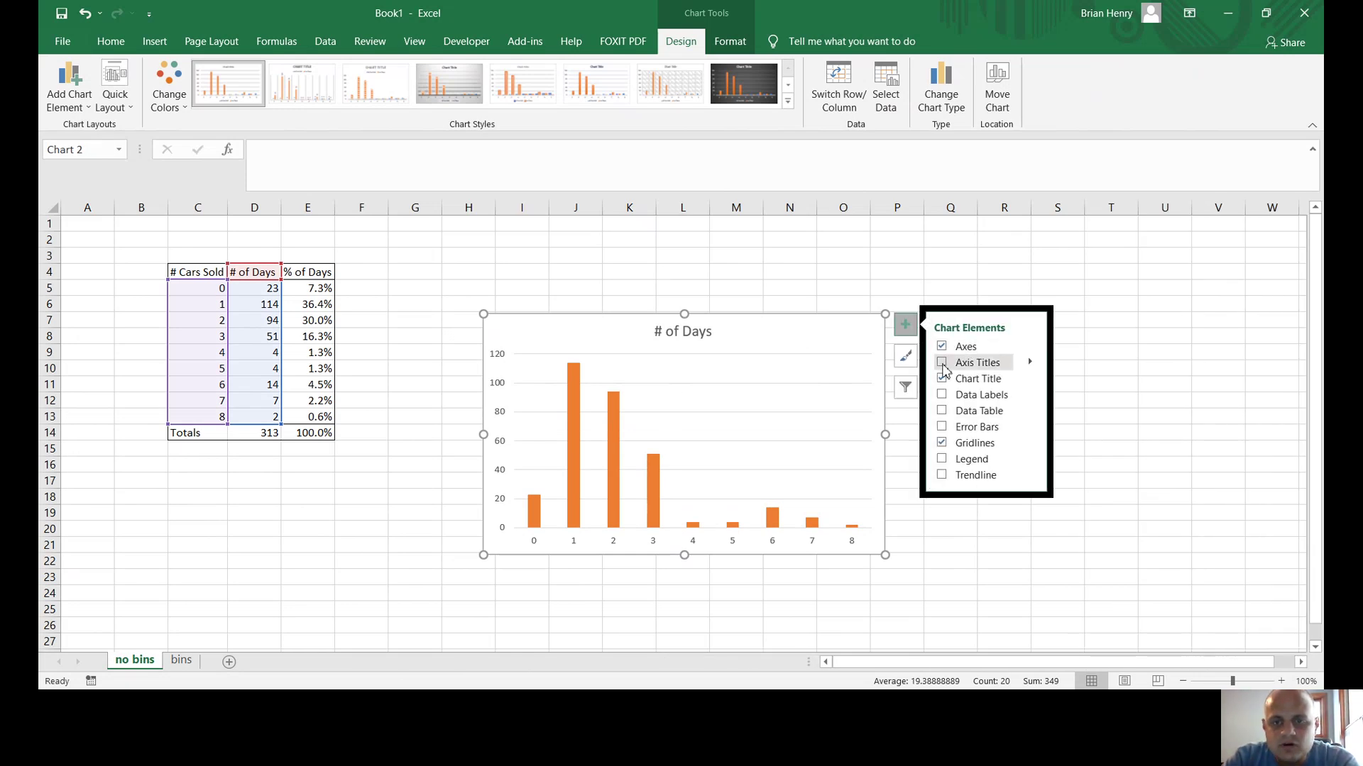
pyautogui.click(943, 365)
pyautogui.click(717, 533)
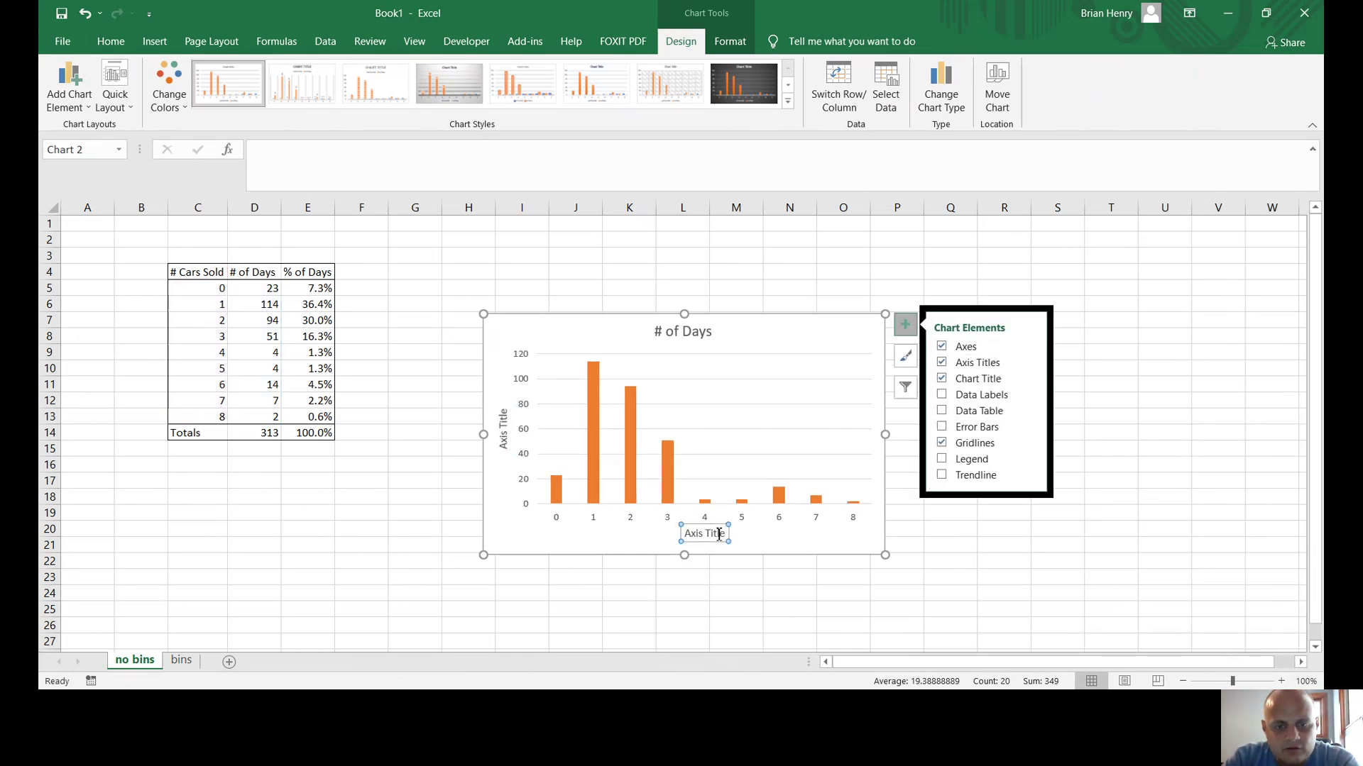
pyautogui.moveTo(727, 534); pyautogui.dragTo(687, 533)
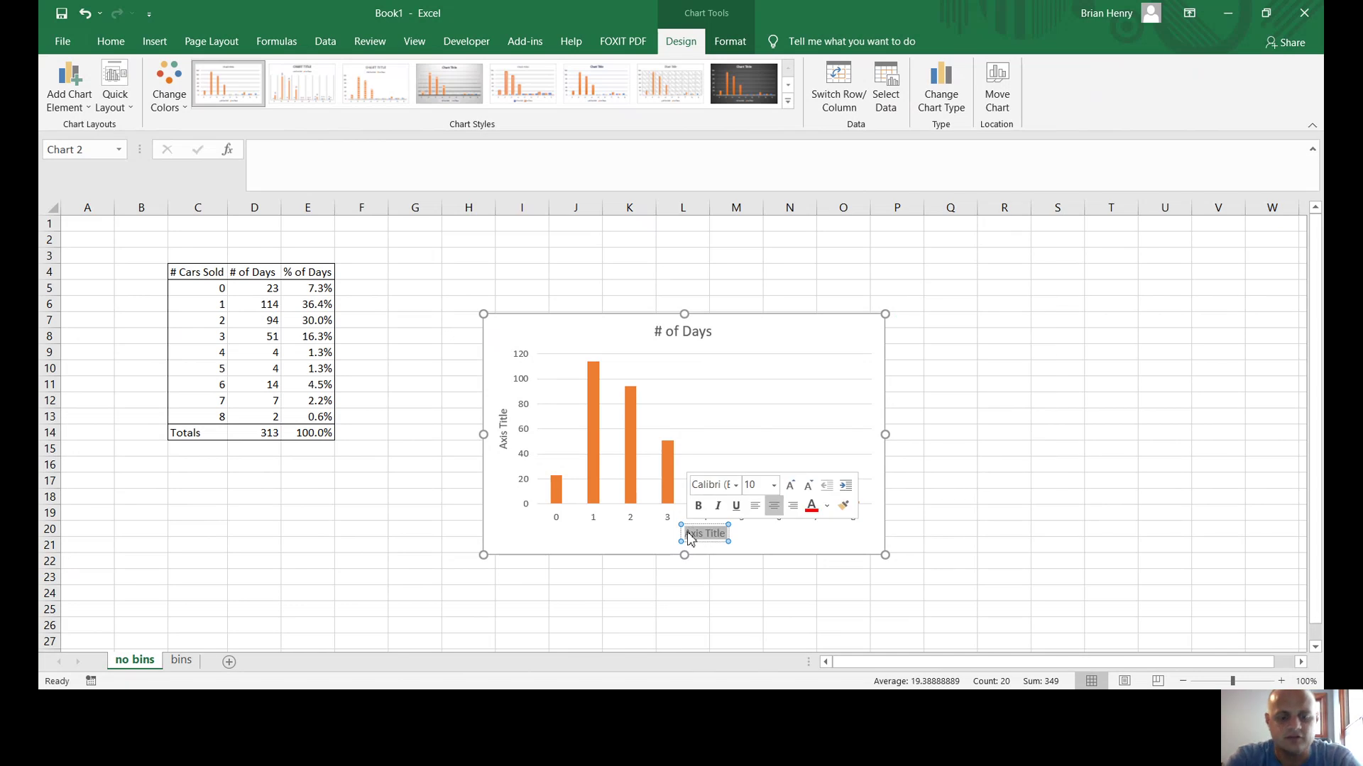
pyautogui.write('# of Cars')
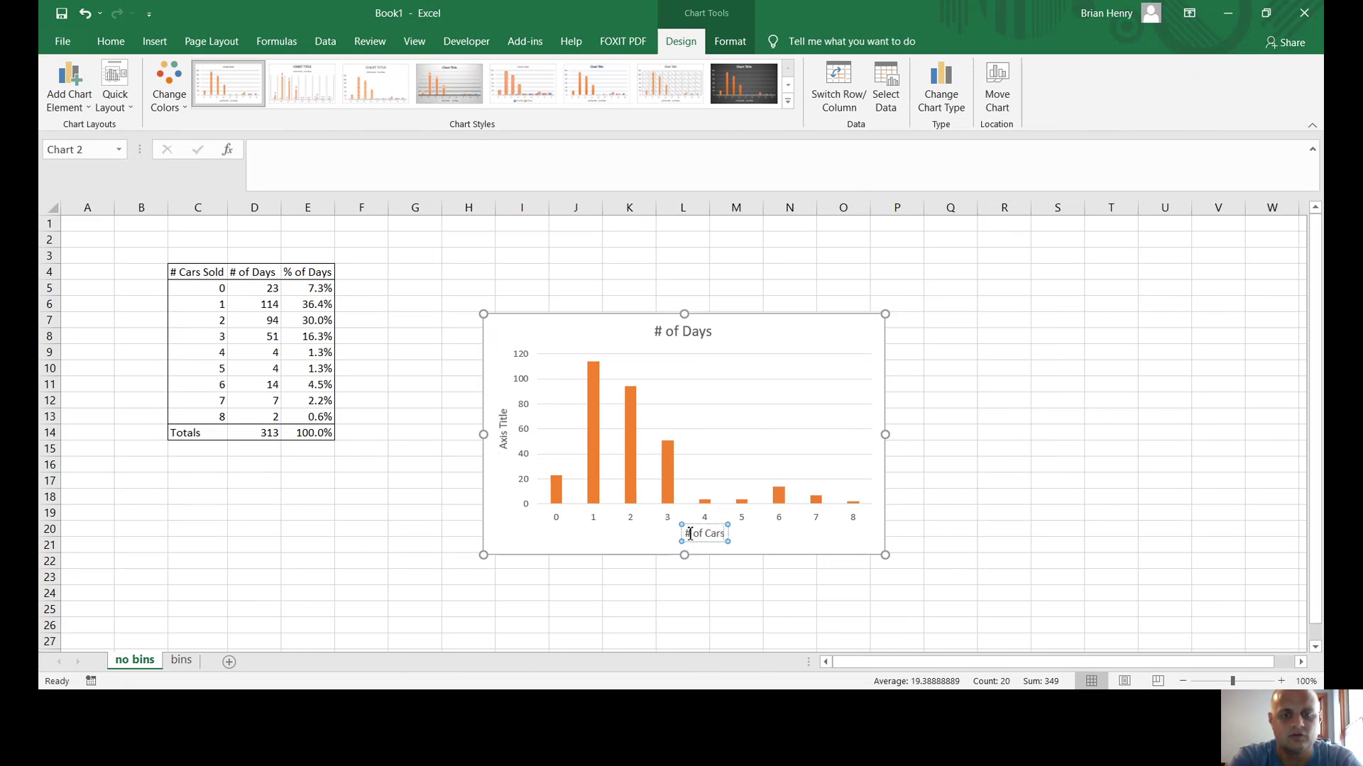
pyautogui.write(' Sold')
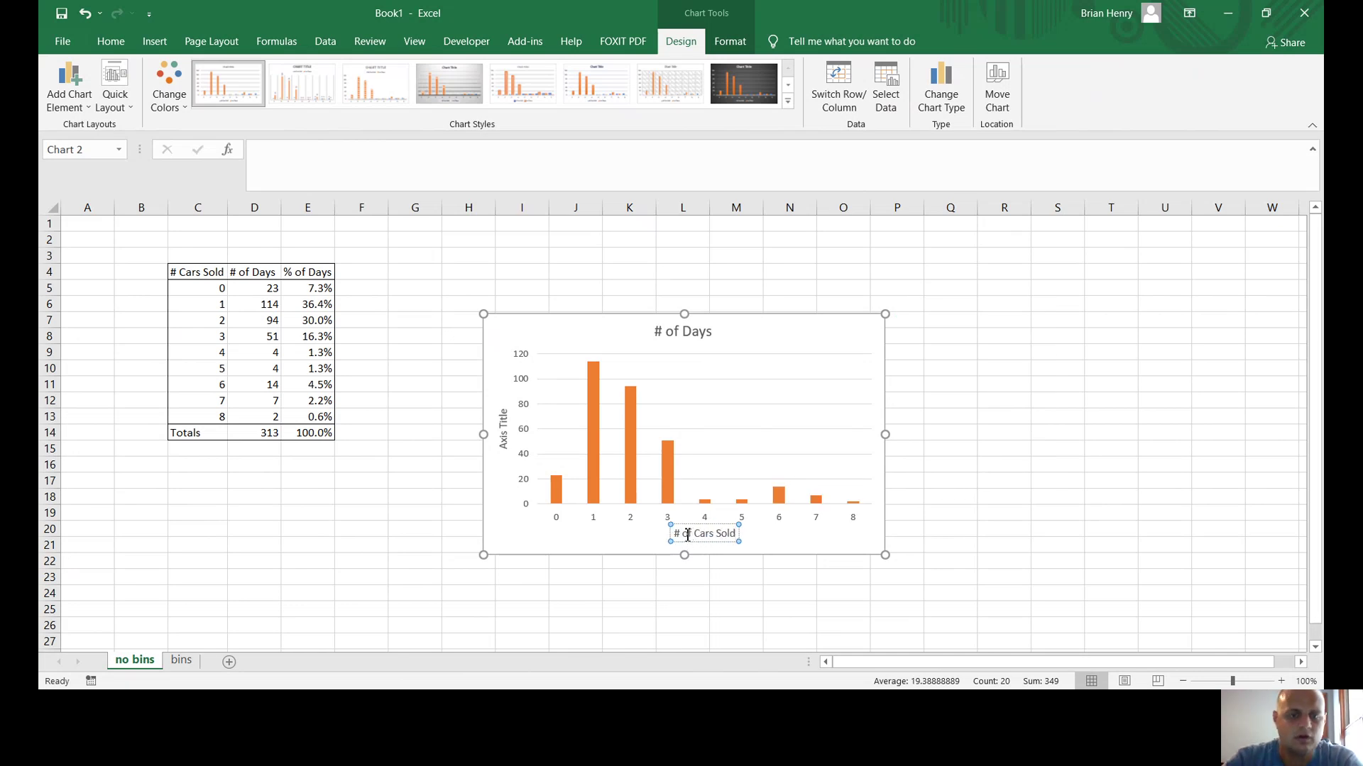
pyautogui.click(505, 426)
pyautogui.tripleClick(504, 425)
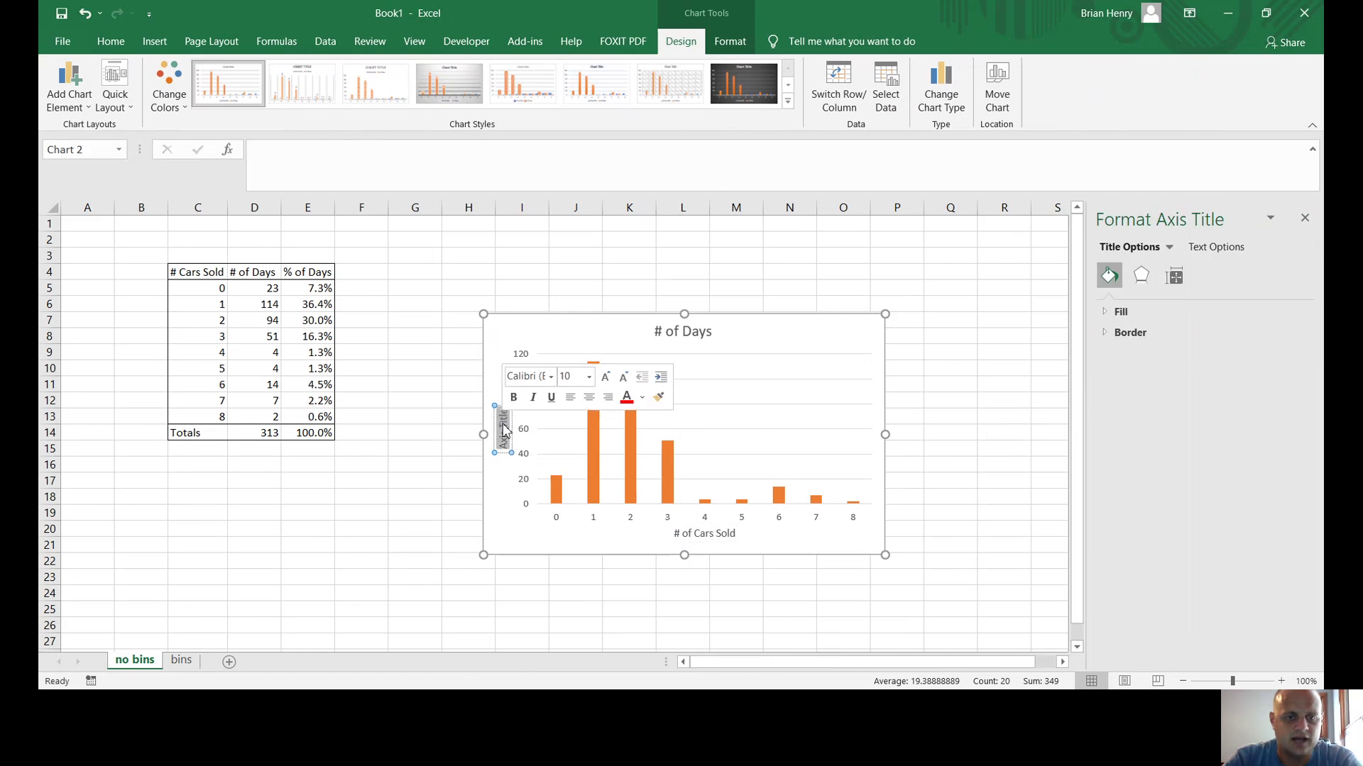
pyautogui.write('# of')
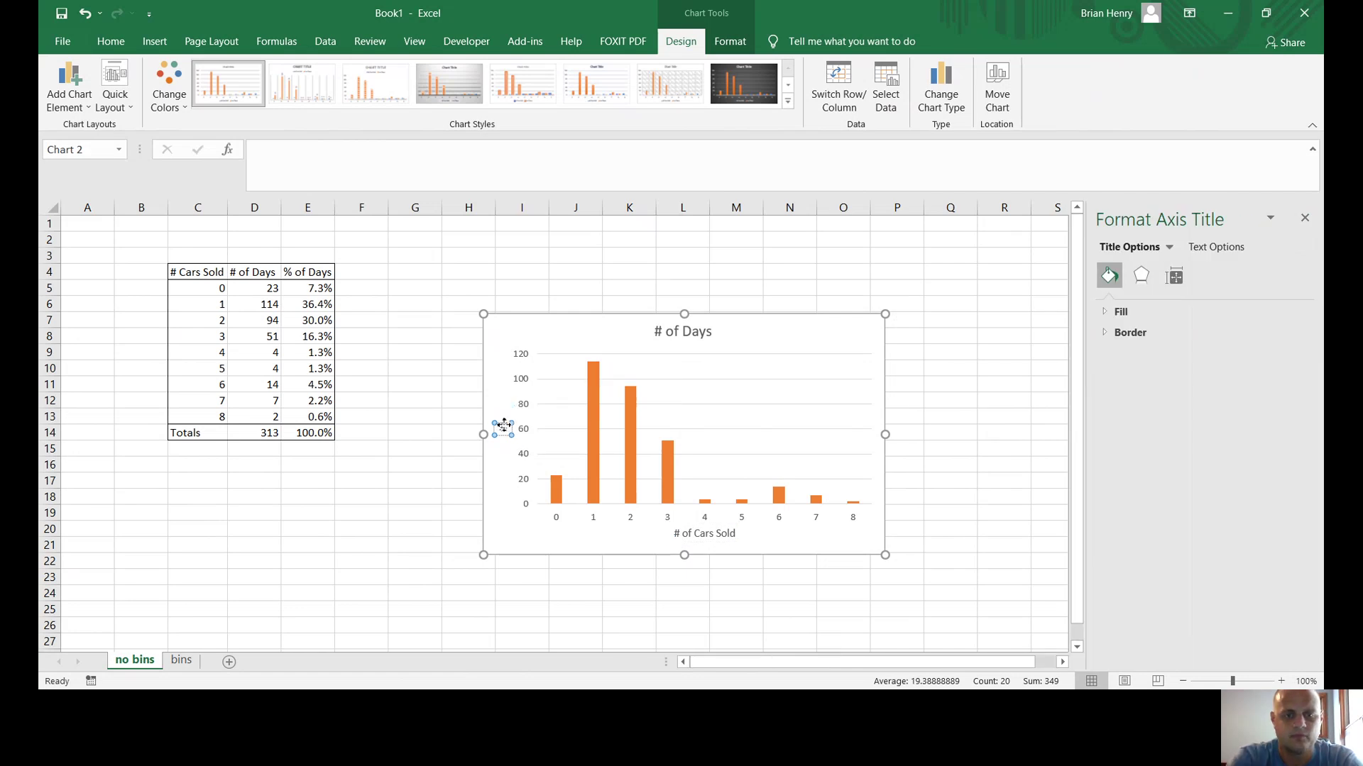
pyautogui.write(' Days')
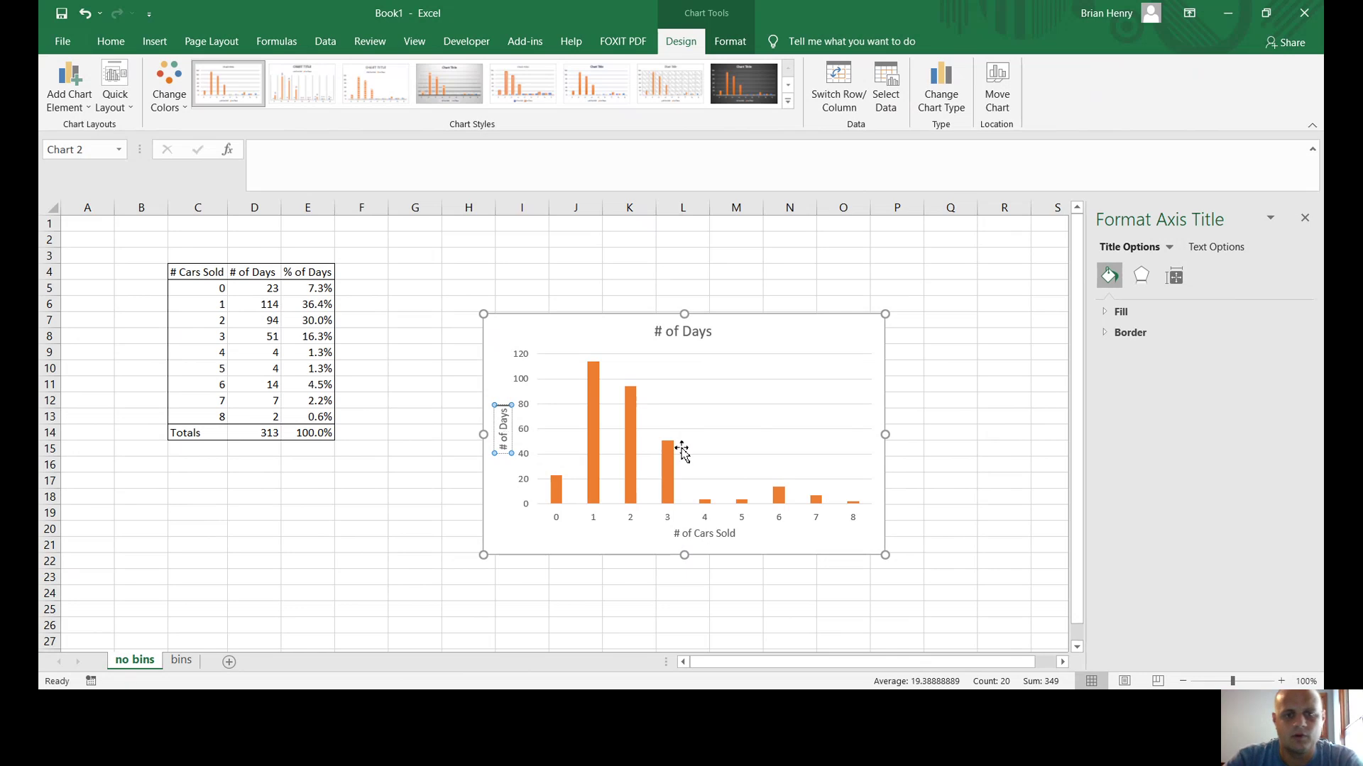
pyautogui.click(1042, 402)
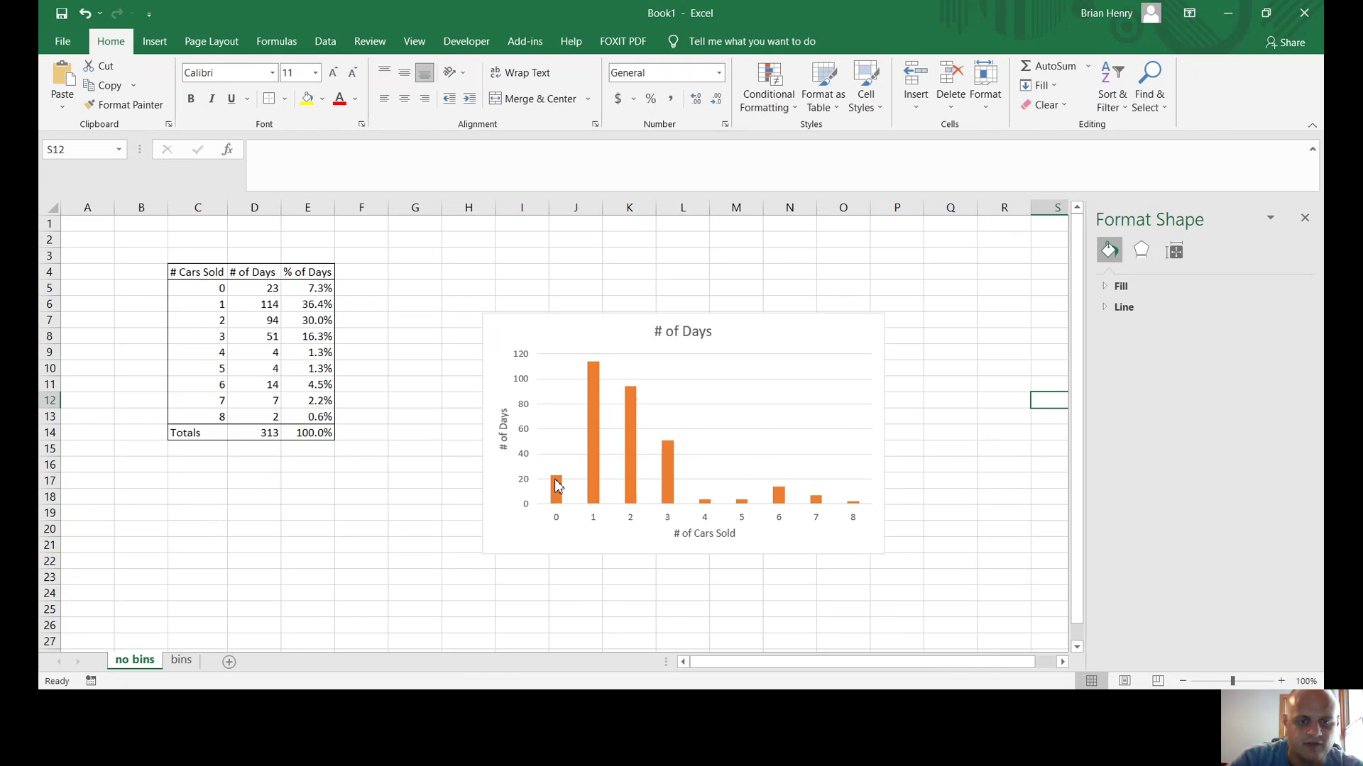
# Select cell D5 and close the Format Shape side panel.
pyautogui.click(254, 286)
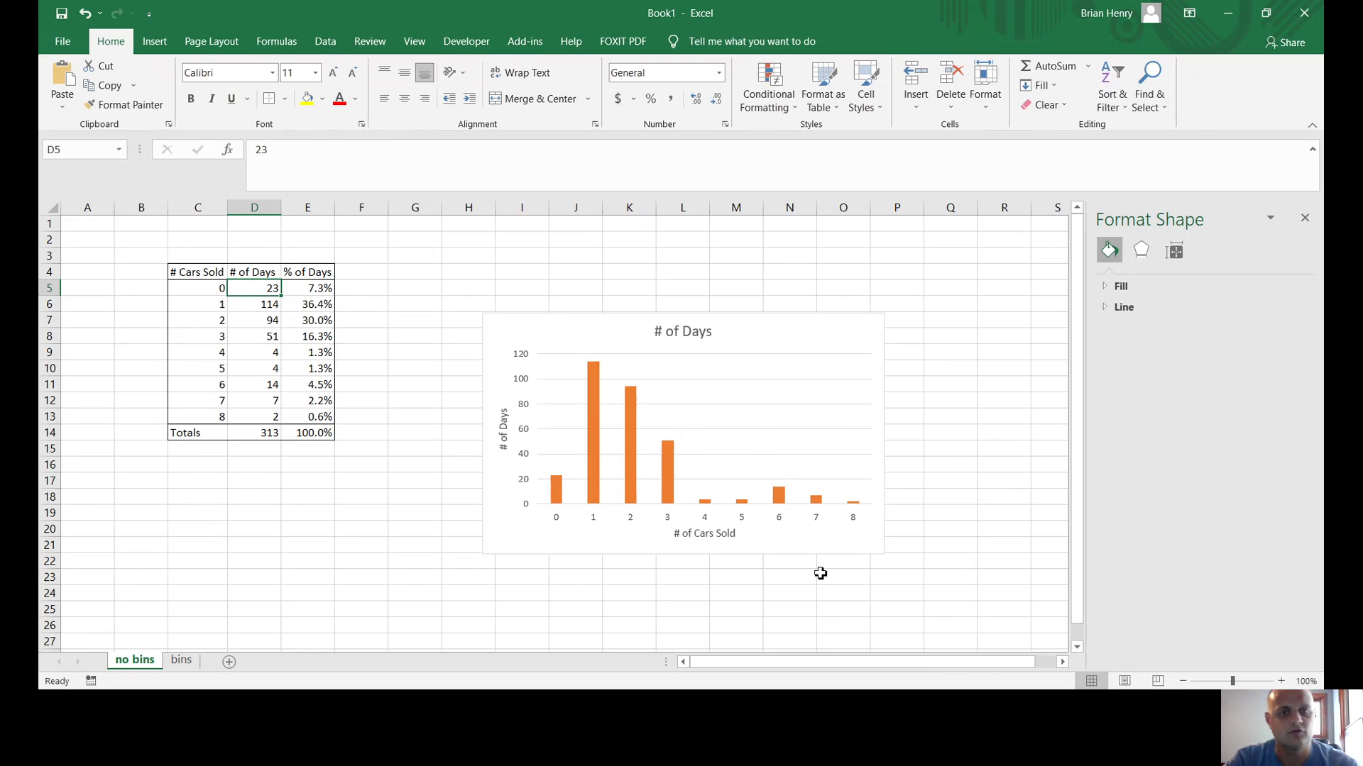
pyautogui.click(1304, 218)
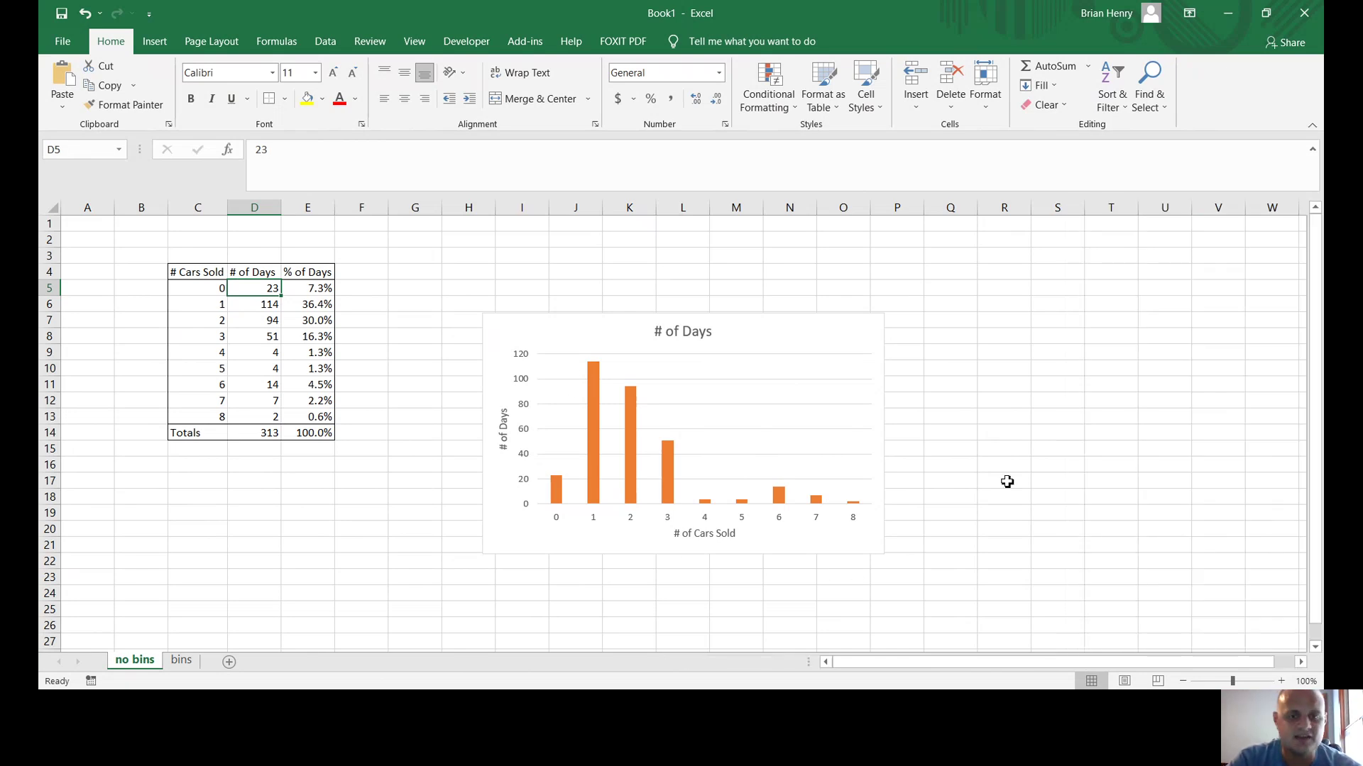